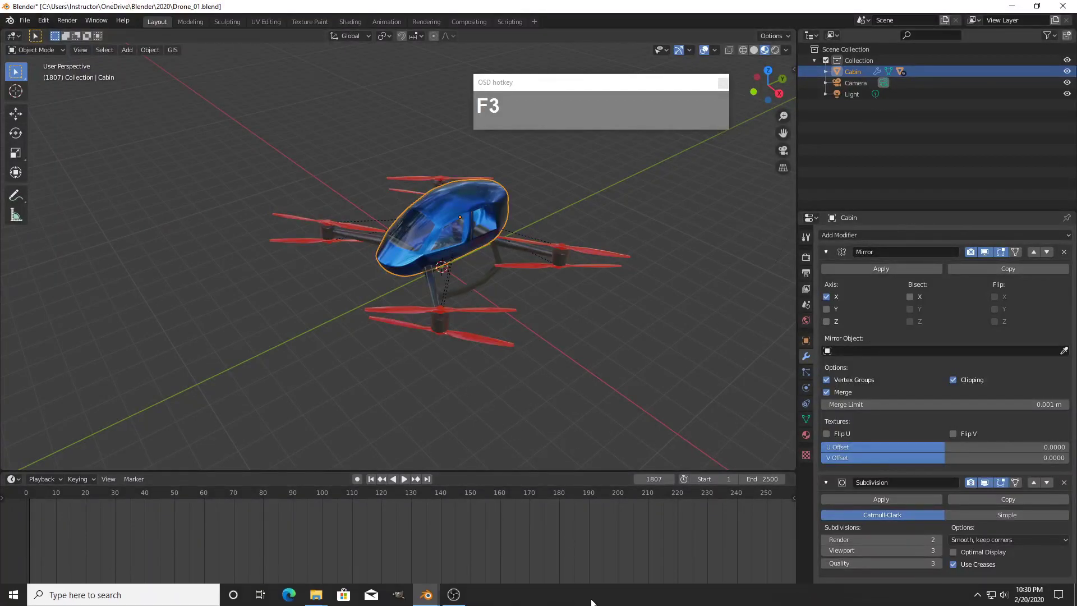
# - Orbit and zoom the viewport to look over the drone
pyautogui.click(977, 595)
pyautogui.click(956, 603)
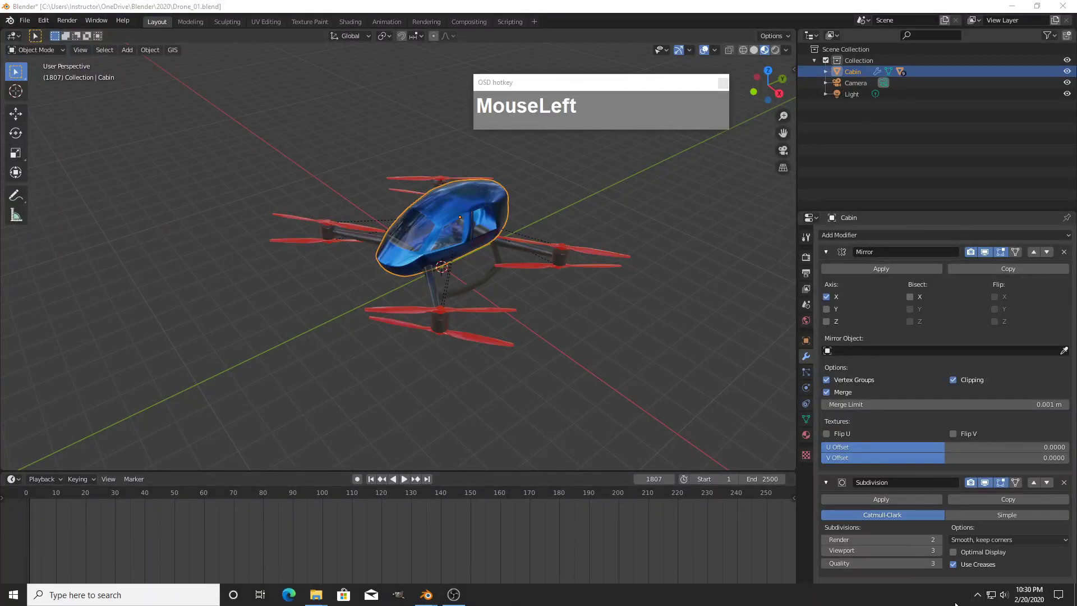
pyautogui.scroll(2, 536, 360)
pyautogui.moveTo(536, 360); pyautogui.dragTo(547, 379, button='middle')
pyautogui.scroll(-1, 550, 368)
pyautogui.scroll(-2, 523, 371)
pyautogui.scroll(1, 547, 378)
pyautogui.scroll(1, 549, 375)
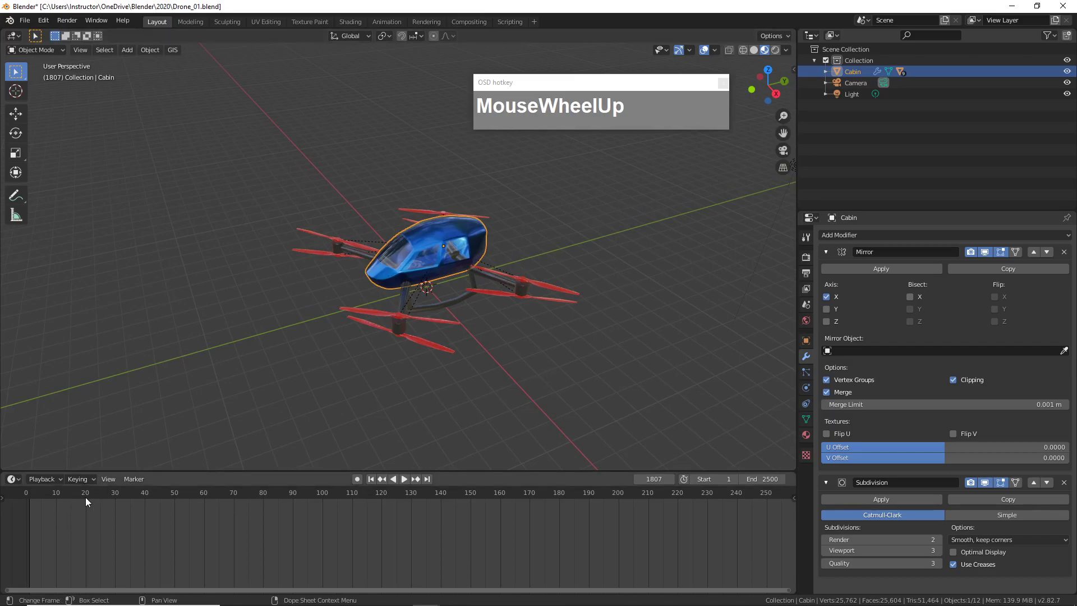
pyautogui.click(238, 520)
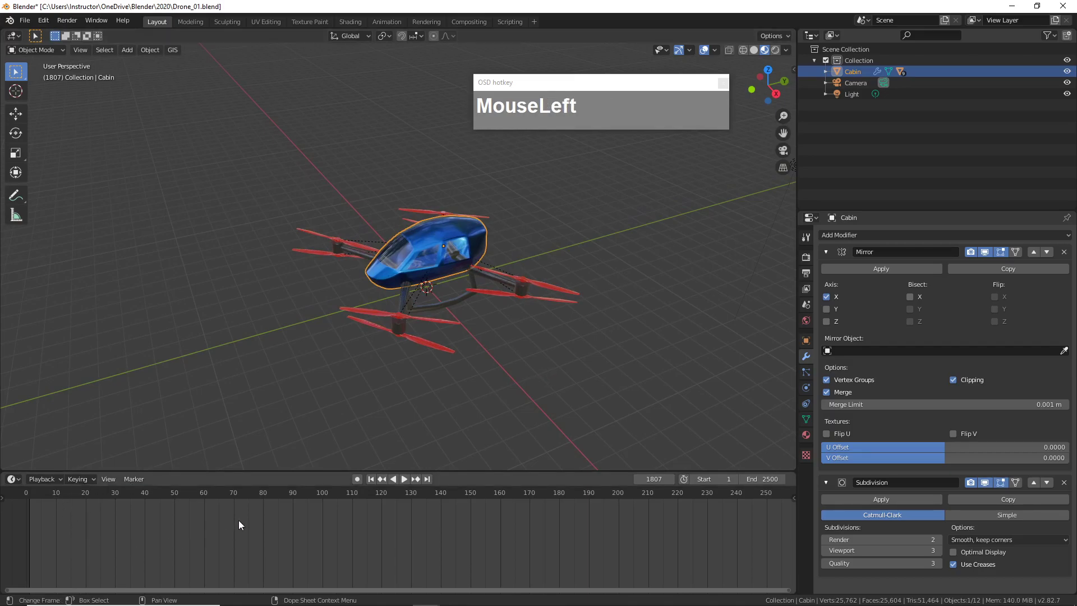
# - Play the propeller animation, rewind to about frame 3, and replay it to around frame 207
pyautogui.click(402, 480)
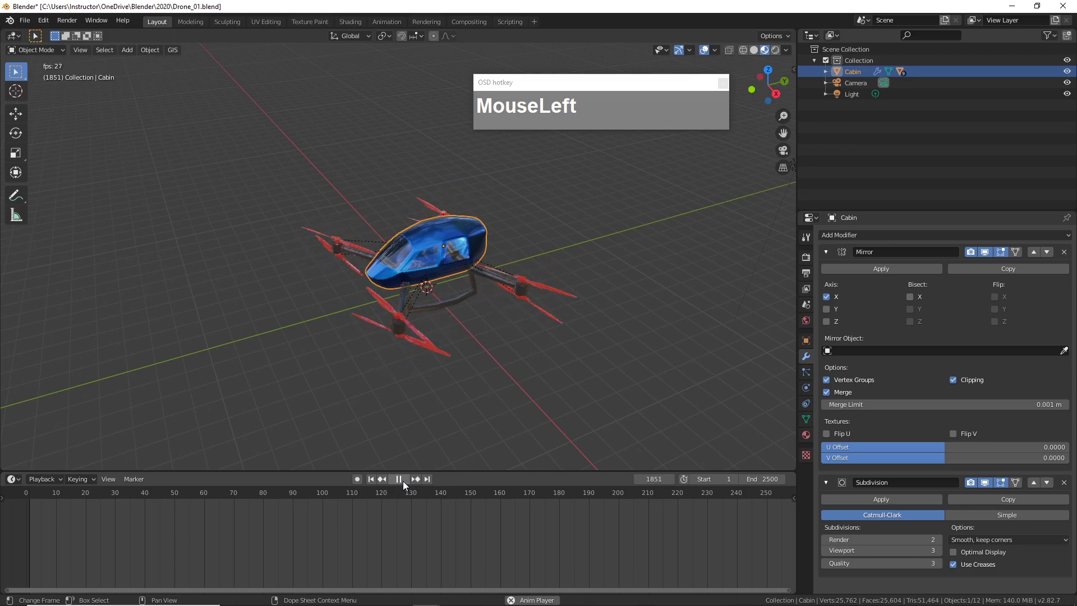
pyautogui.click(402, 480)
pyautogui.moveTo(394, 493); pyautogui.dragTo(103, 492)
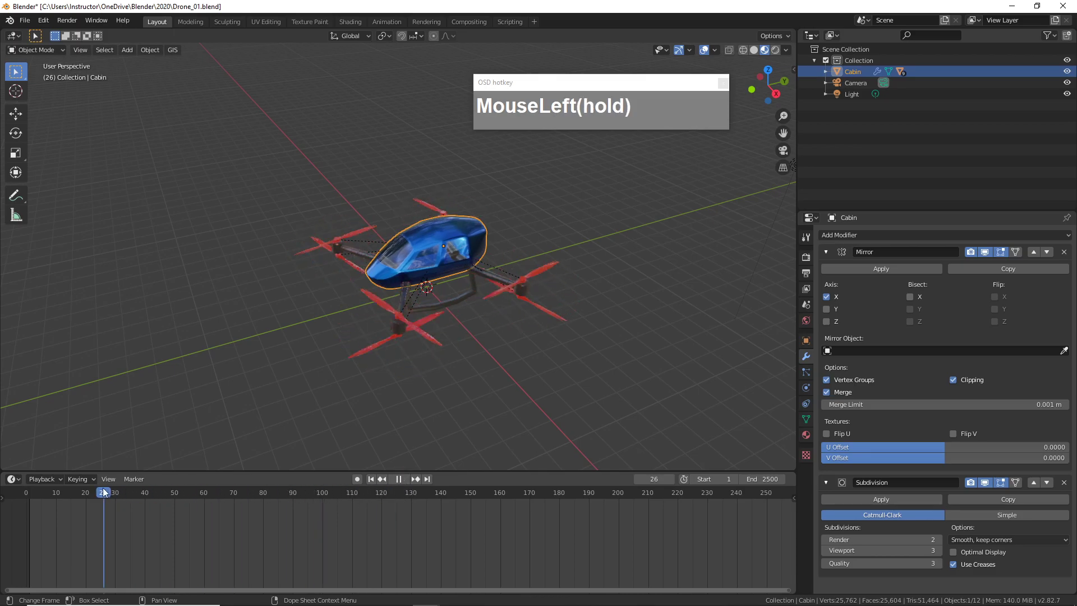
pyautogui.click(404, 479)
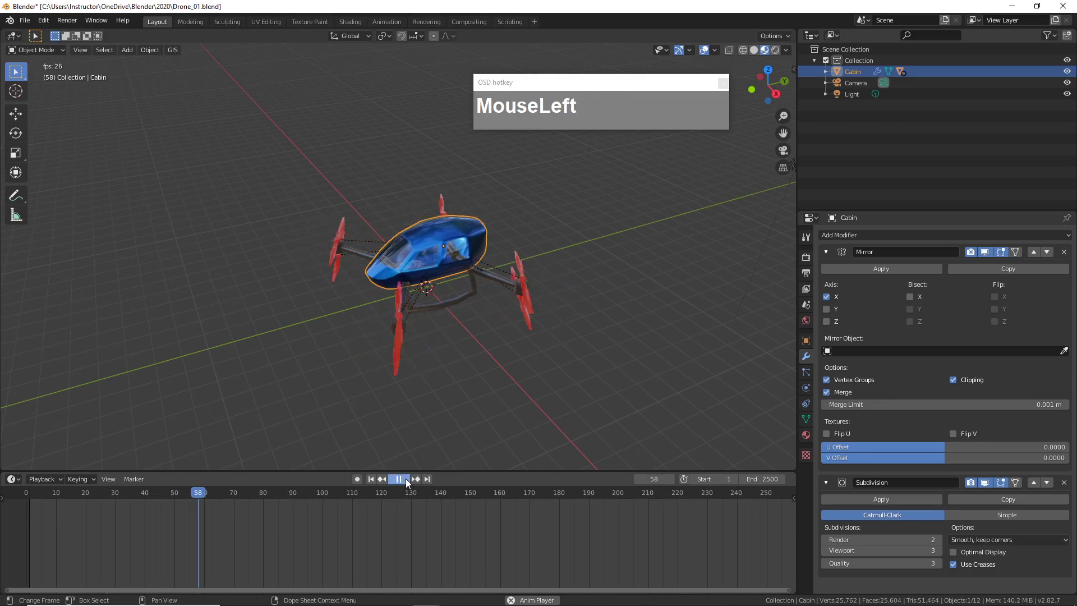
pyautogui.moveTo(194, 493); pyautogui.dragTo(640, 511)
pyautogui.click(399, 480)
pyautogui.click(661, 481)
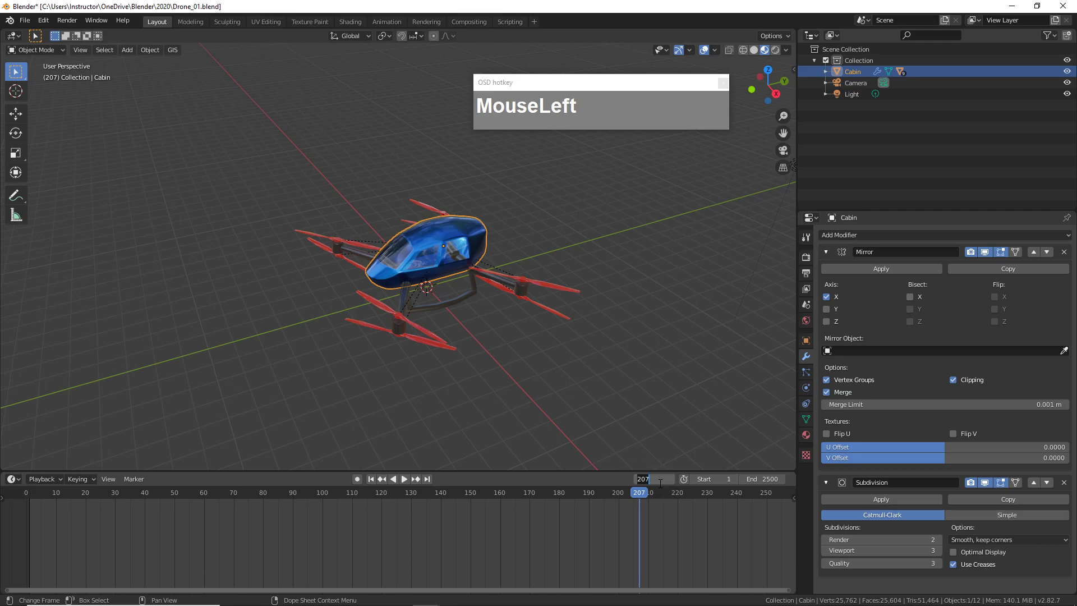
# - Set the start frame to 500, fit the timeline to 500–2500, and scrub to about frame 1078
pyautogui.click(706, 481)
pyautogui.write('500')
pyautogui.press('Return')
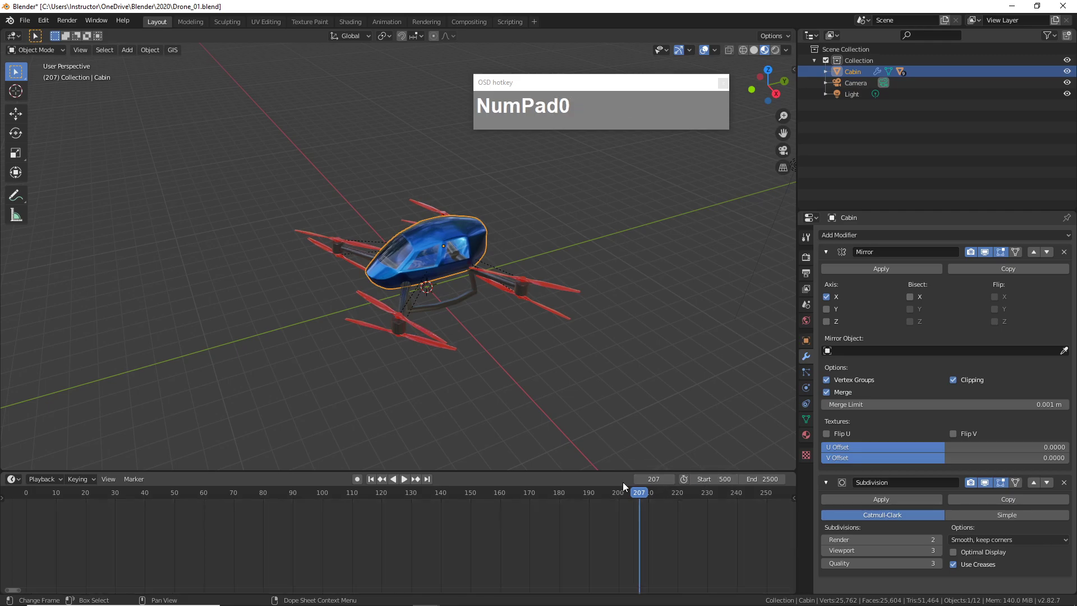
pyautogui.scroll(-2, 466, 504)
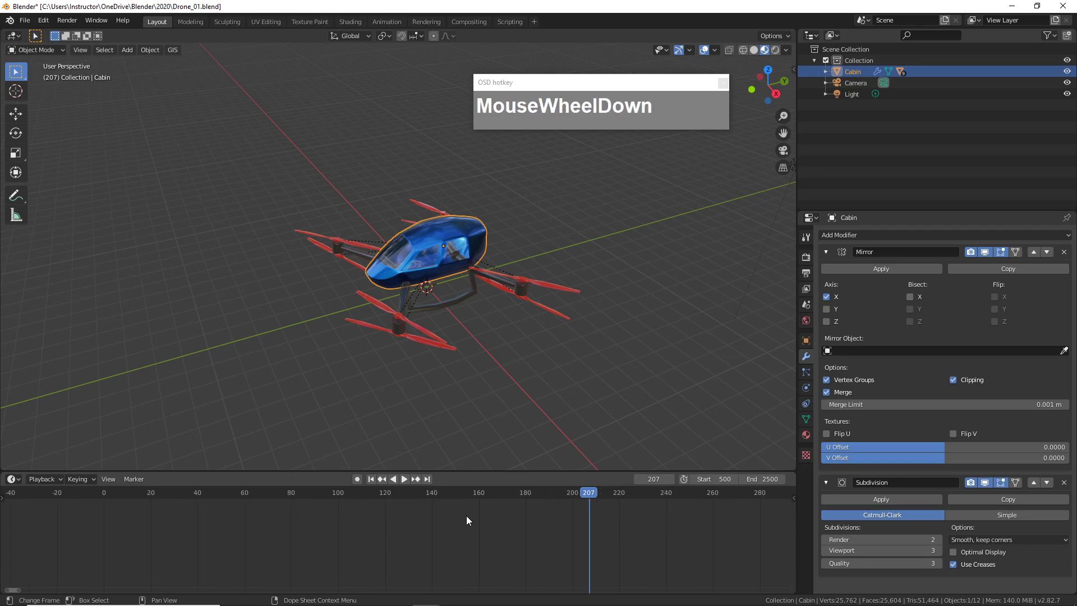
pyautogui.press('Home')
pyautogui.moveTo(90, 493); pyautogui.dragTo(218, 497)
# - Orbit and zoom the viewport out to a new angle on the drone
pyautogui.scroll(-4, 403, 383)
pyautogui.scroll(2, 414, 356)
pyautogui.moveTo(404, 387); pyautogui.dragTo(469, 378, button='middle')
pyautogui.scroll(-2, 476, 372)
pyautogui.scroll(-2, 628, 230)
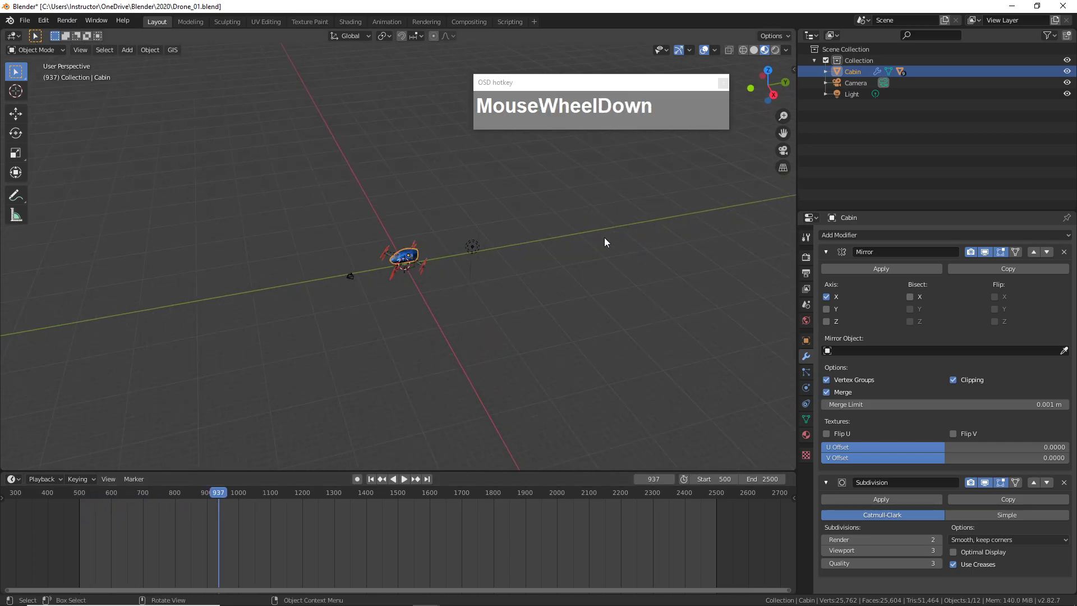
pyautogui.moveTo(604, 238); pyautogui.dragTo(578, 255, button='middle')
pyautogui.scroll(4, 543, 295)
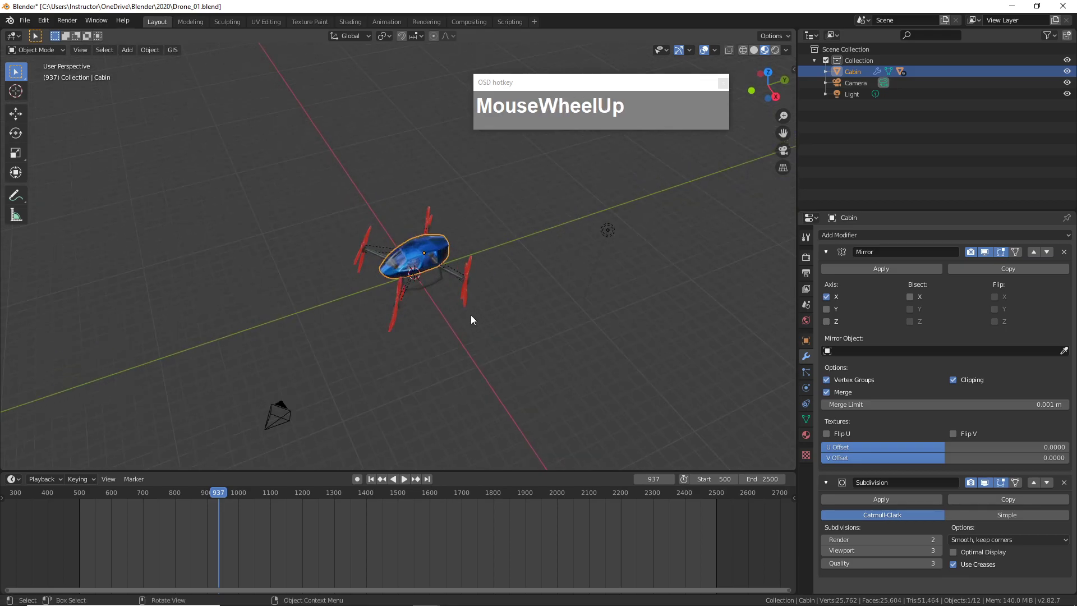
# - Add a Bezier curve to the drone scene
pyautogui.hotkey('shift', 'a')
pyautogui.moveTo(460, 308)
pyautogui.click(530, 313)
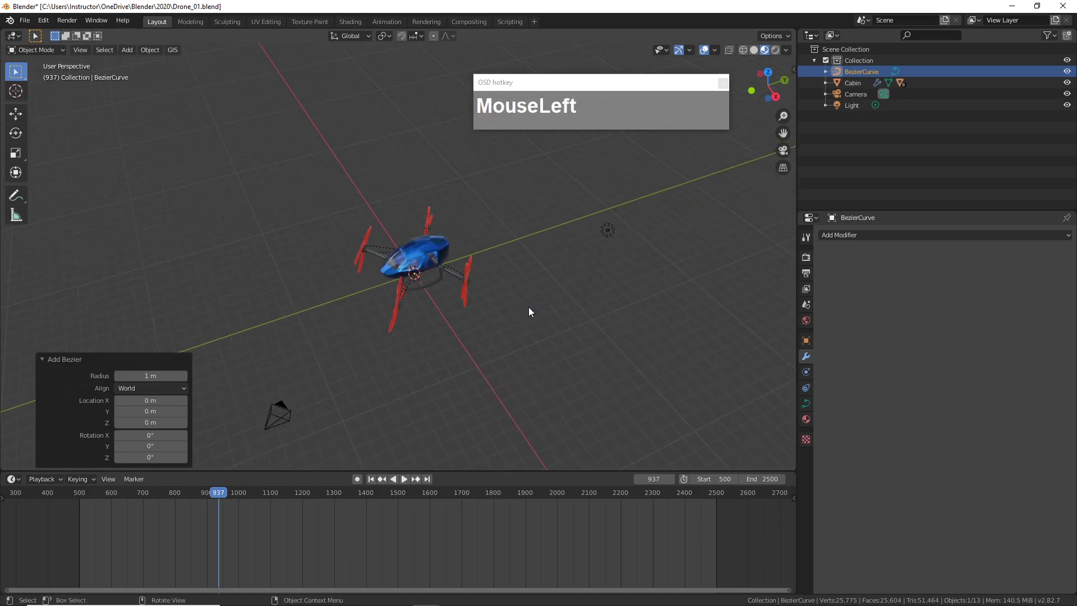
pyautogui.scroll(-8, 444, 320)
pyautogui.scroll(4, 438, 320)
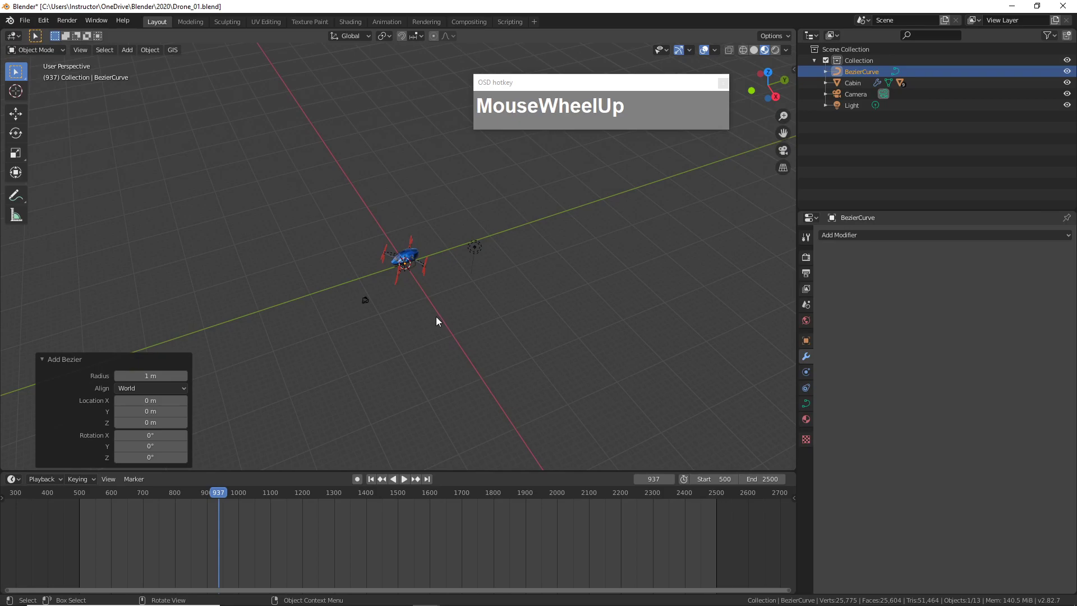
# - In Edit Mode, scale the whole curve up about 42 times
pyautogui.press('Tab')
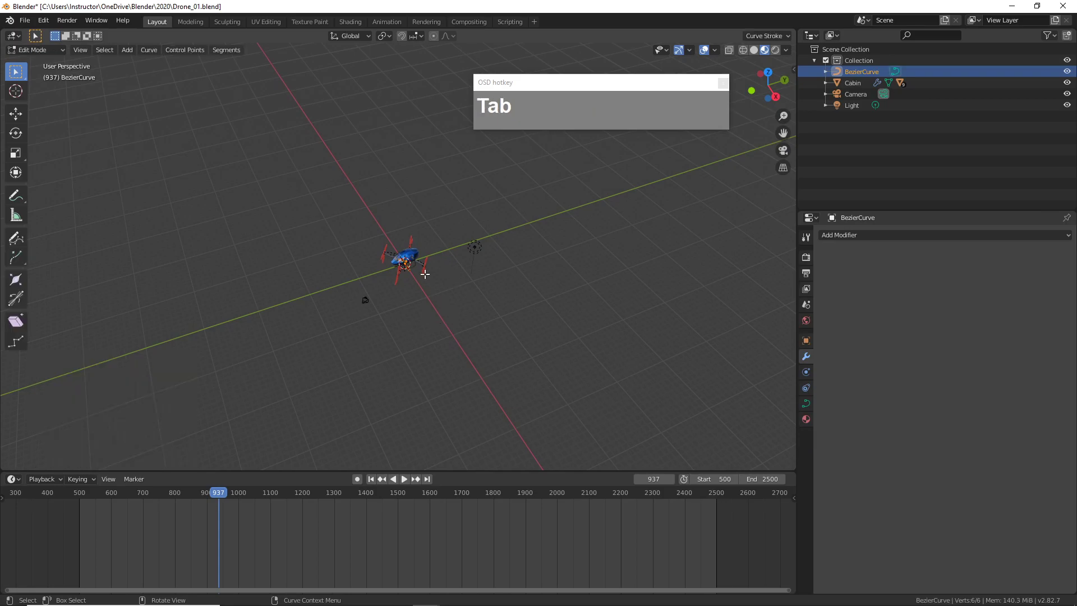
pyautogui.press('s')
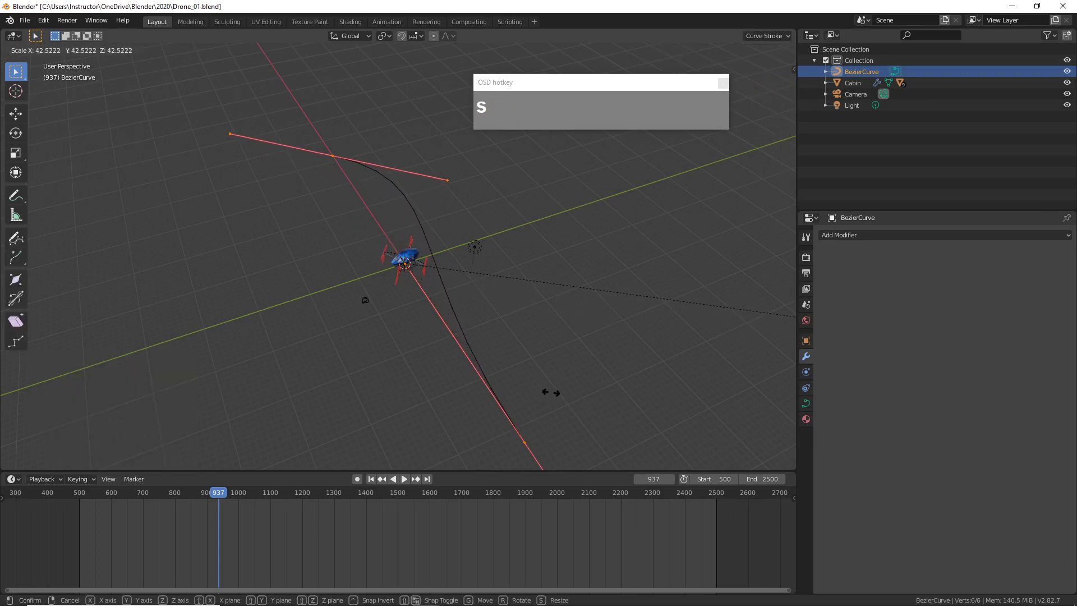
pyautogui.click(547, 389)
pyautogui.scroll(6, 507, 369)
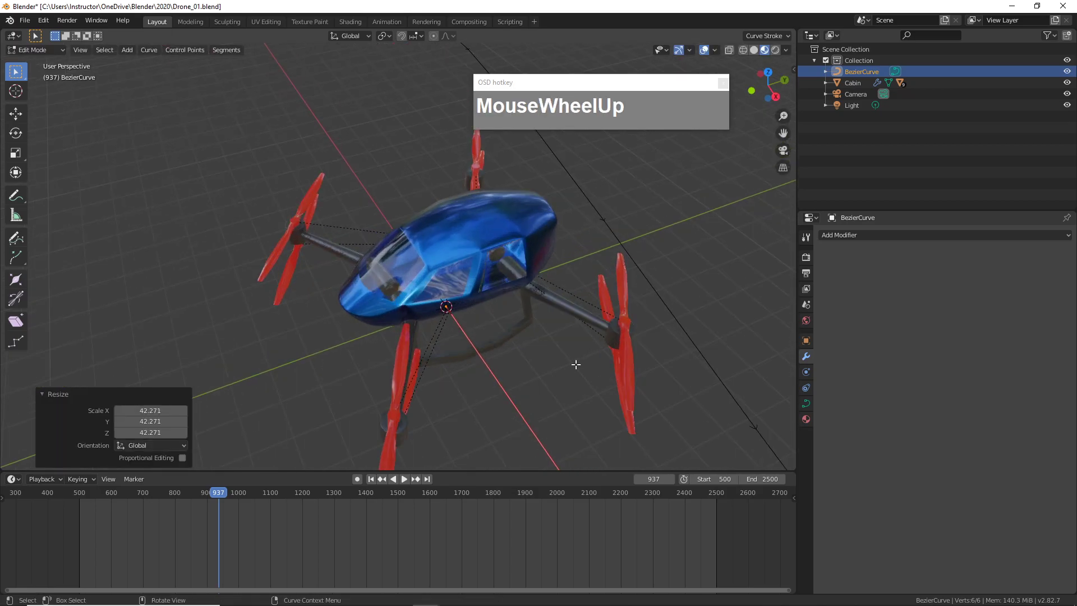
pyautogui.keyDown('shift'); pyautogui.moveTo(576, 365); pyautogui.dragTo(366, 344, button='middle'); pyautogui.keyUp('shift')
pyautogui.keyDown('shift'); pyautogui.moveTo(490, 412); pyautogui.dragTo(435, 372, button='middle'); pyautogui.keyUp('shift')
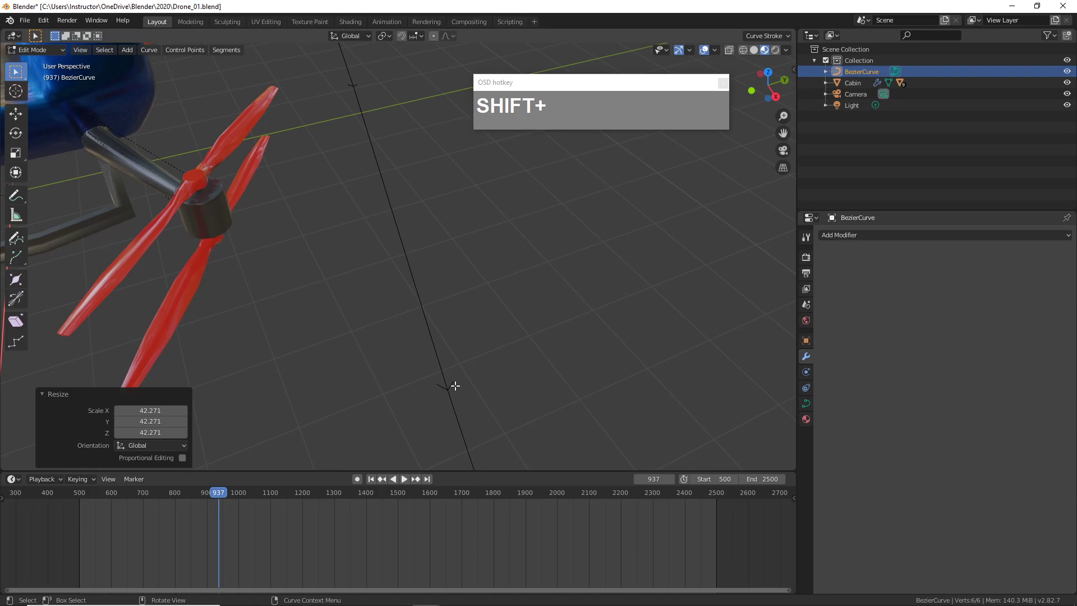
pyautogui.scroll(-4, 455, 386)
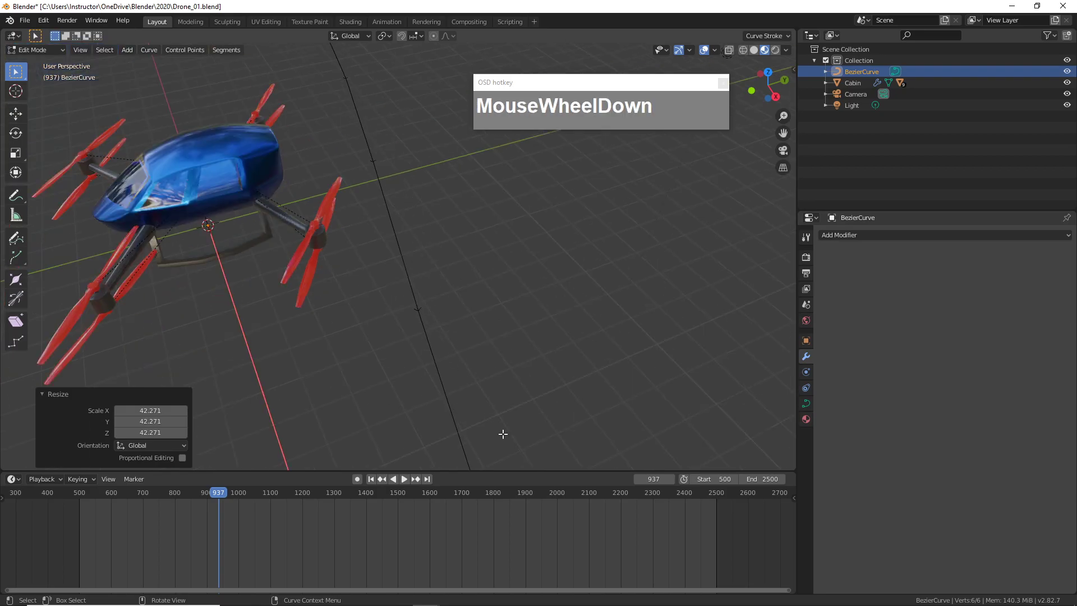
pyautogui.scroll(-2, 503, 434)
pyautogui.scroll(-2, 471, 368)
pyautogui.keyDown('shift'); pyautogui.moveTo(464, 360); pyautogui.dragTo(510, 385, button='middle'); pyautogui.keyUp('shift')
pyautogui.scroll(-1, 511, 376)
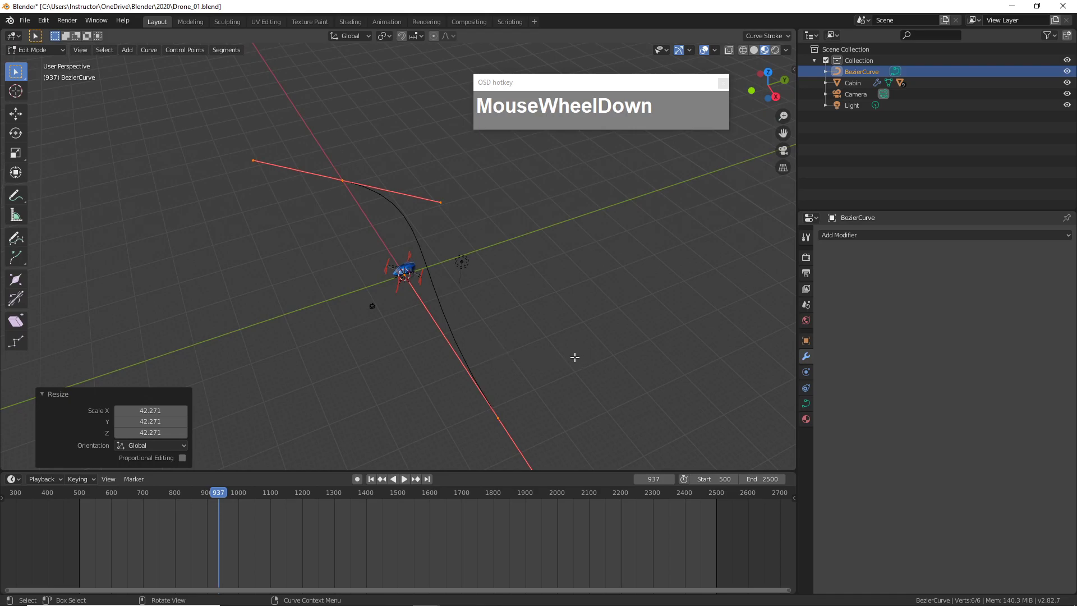
# - Rotate the curve about -92° around Z and return to Object Mode
pyautogui.press('r')
pyautogui.press('z')
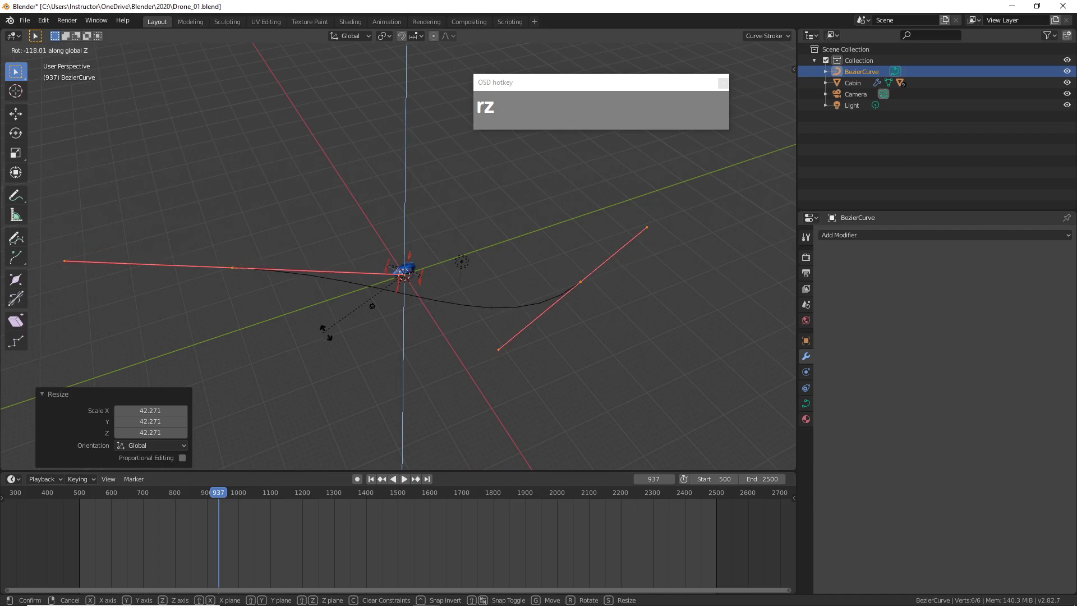
pyautogui.click(372, 335)
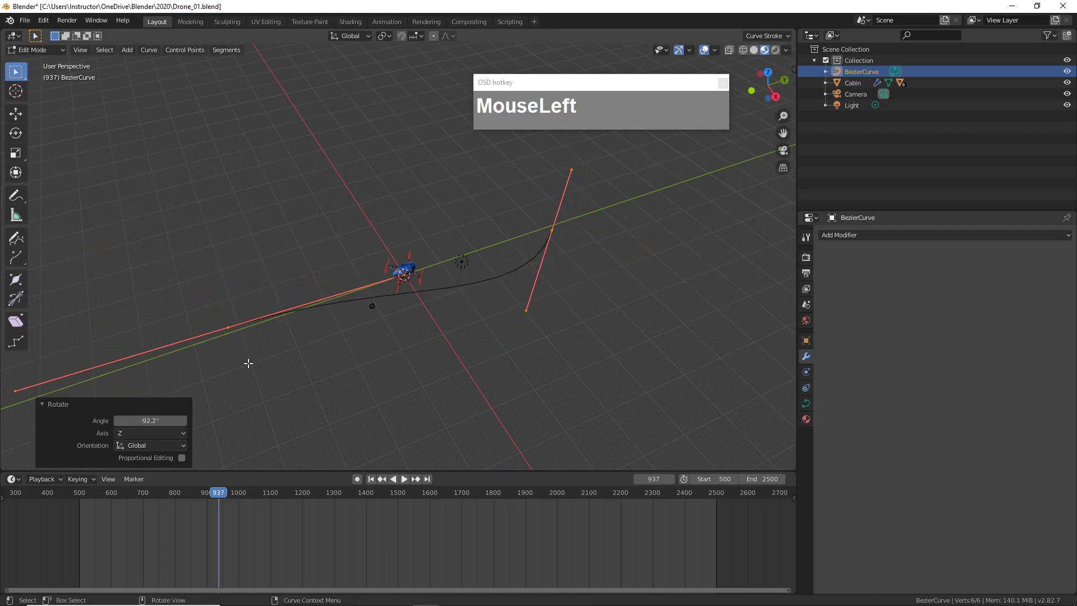
pyautogui.press('Tab')
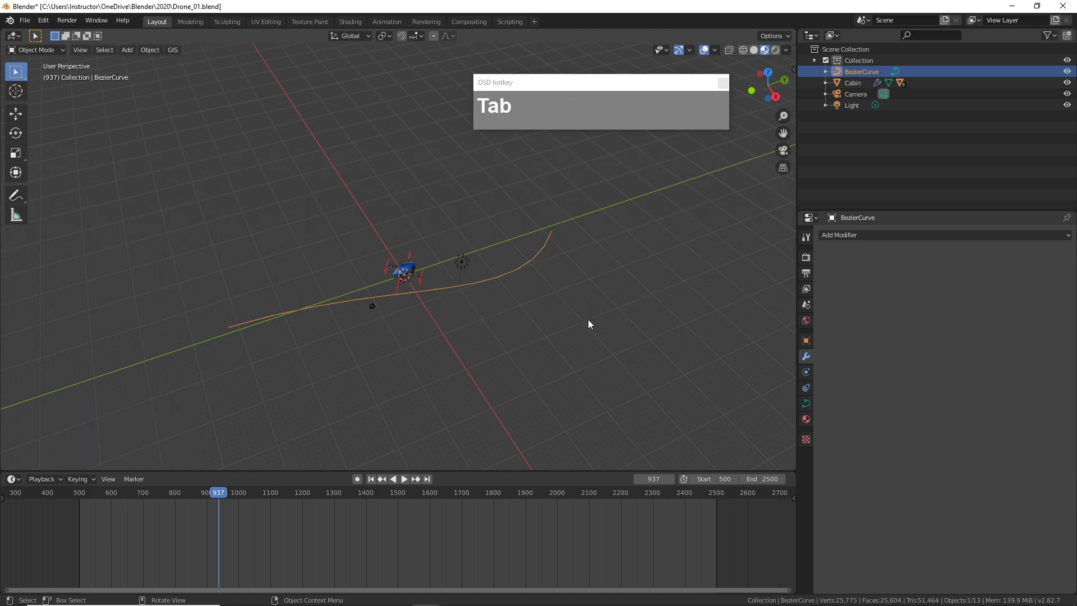
pyautogui.scroll(4, 511, 288)
pyautogui.moveTo(532, 296); pyautogui.dragTo(307, 302, button='middle')
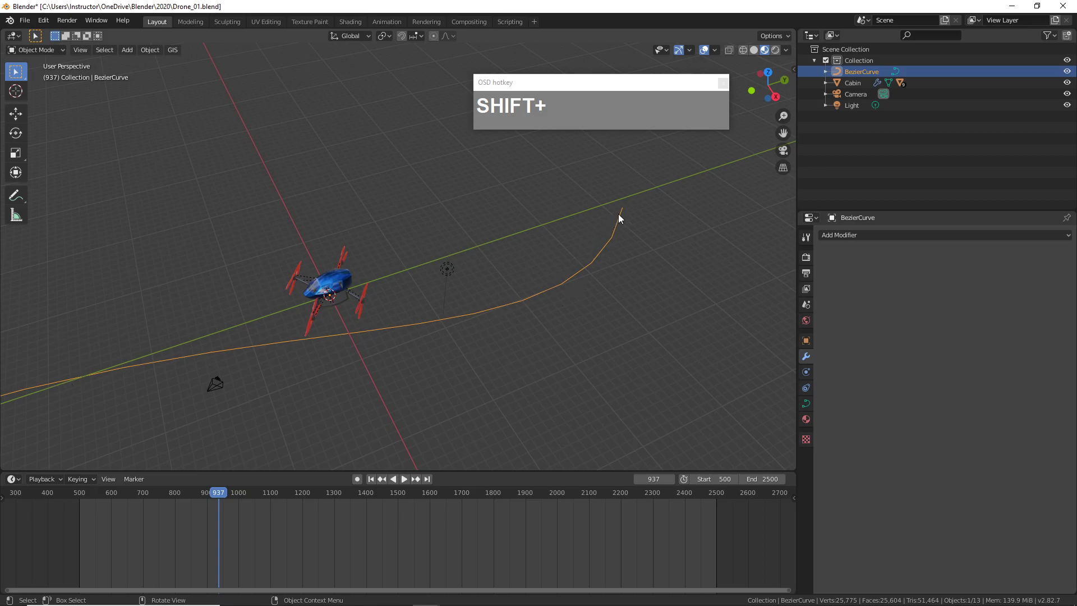
# - Snap the 3D cursor to the control point at the curve's far end
pyautogui.press('Tab')
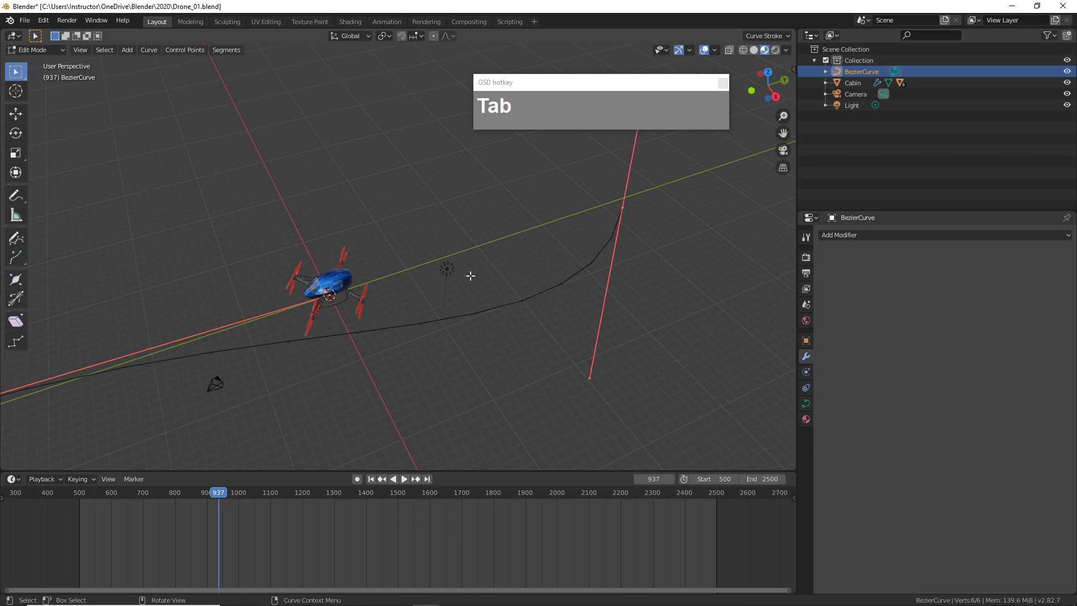
pyautogui.press('Tab')
pyautogui.moveTo(391, 316); pyautogui.dragTo(539, 253, button='middle')
pyautogui.press('Tab')
pyautogui.click(529, 265)
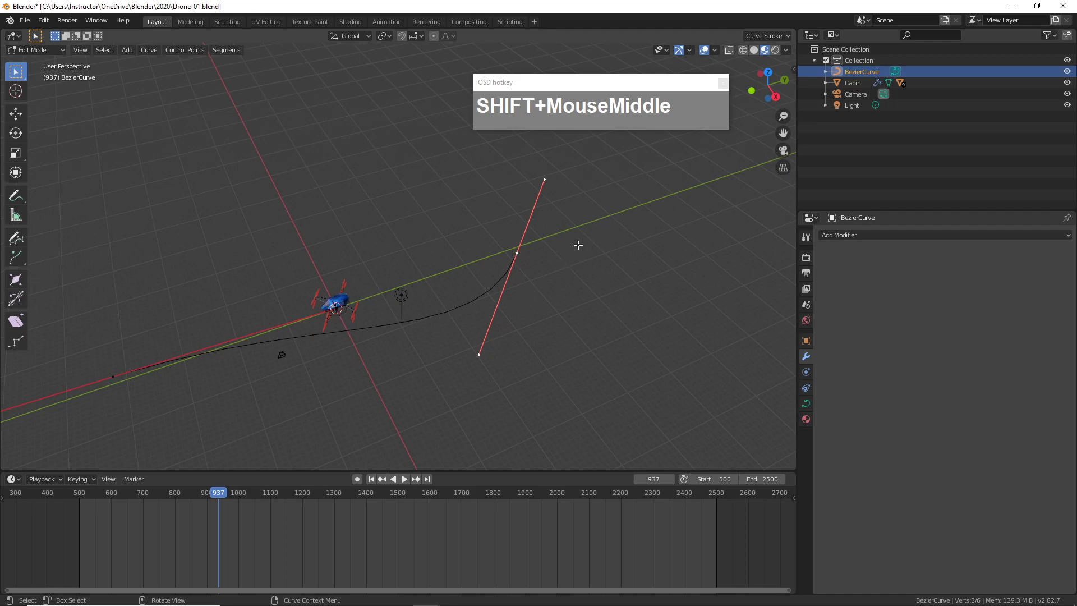
pyautogui.hotkey('shift', 's')
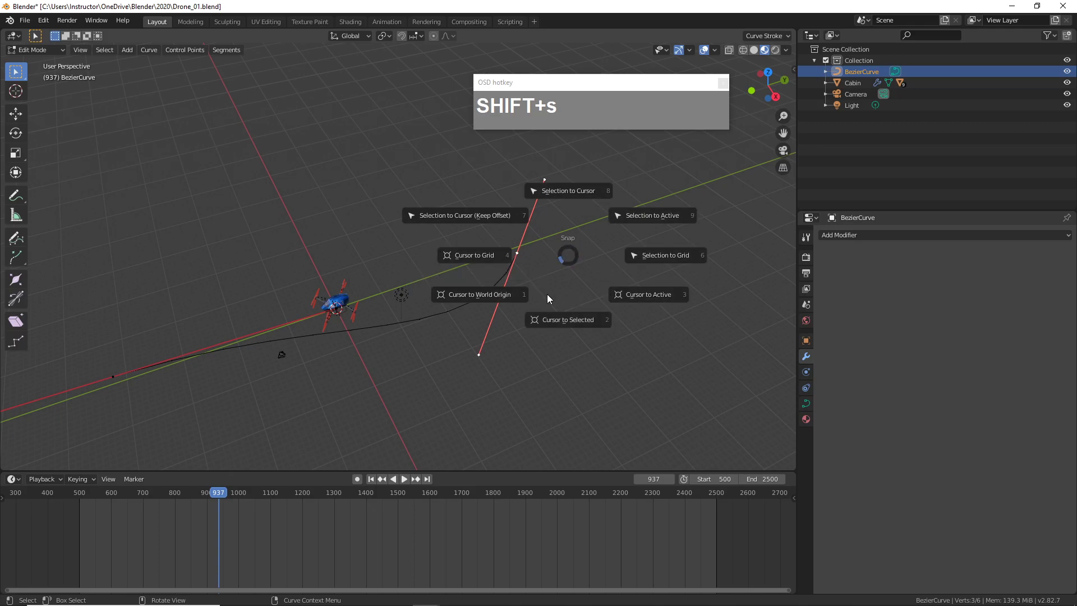
pyautogui.click(584, 325)
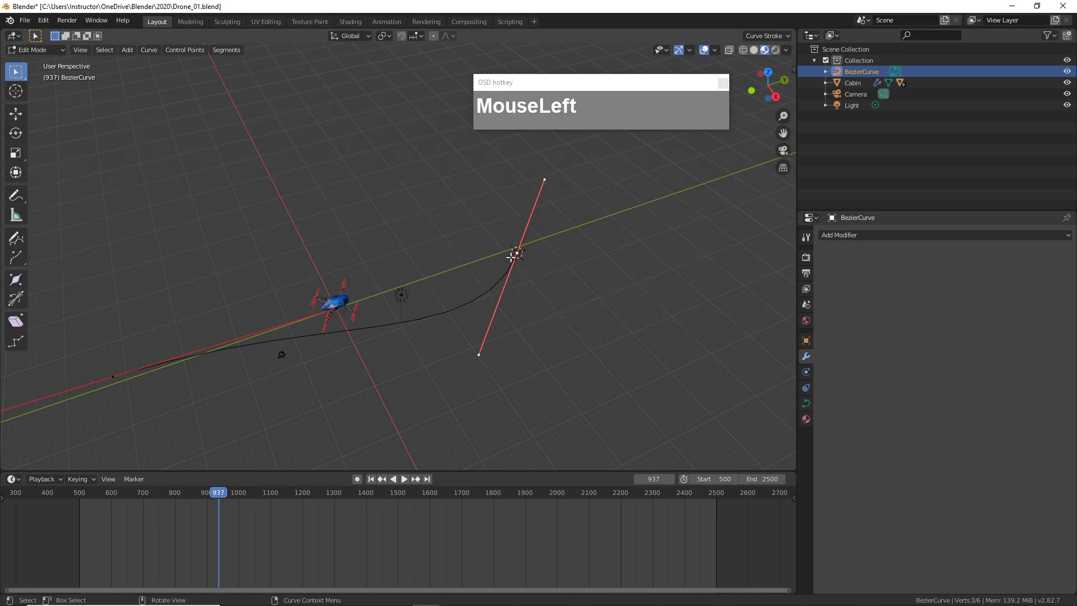
# - Set the BezierCurve's origin to the 3D cursor and show its transform values
pyautogui.press('Tab')
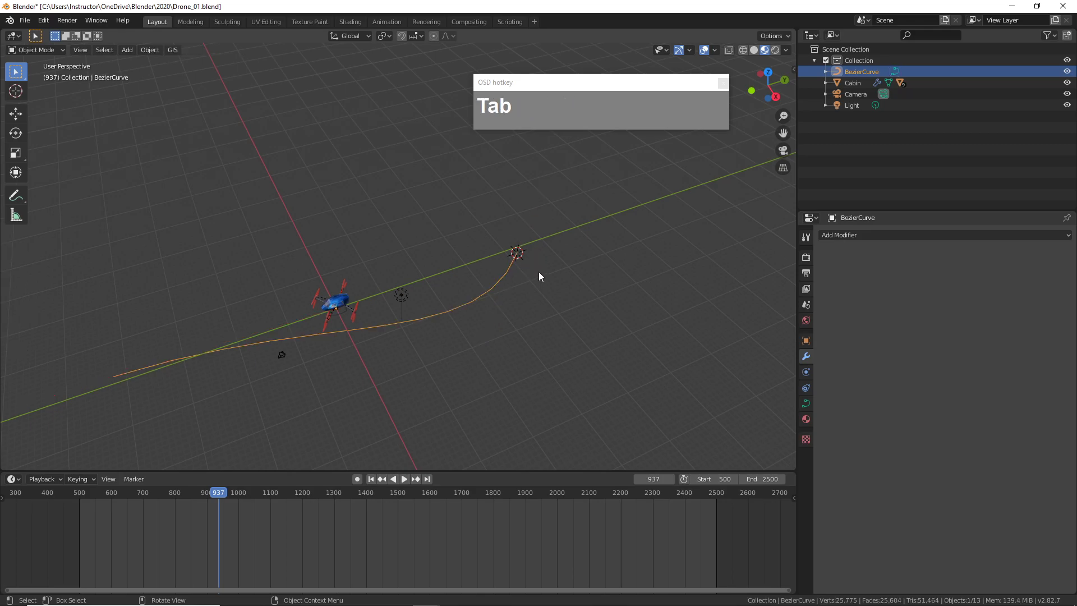
pyautogui.scroll(2, 538, 270)
pyautogui.moveTo(564, 278); pyautogui.dragTo(544, 286, button='middle')
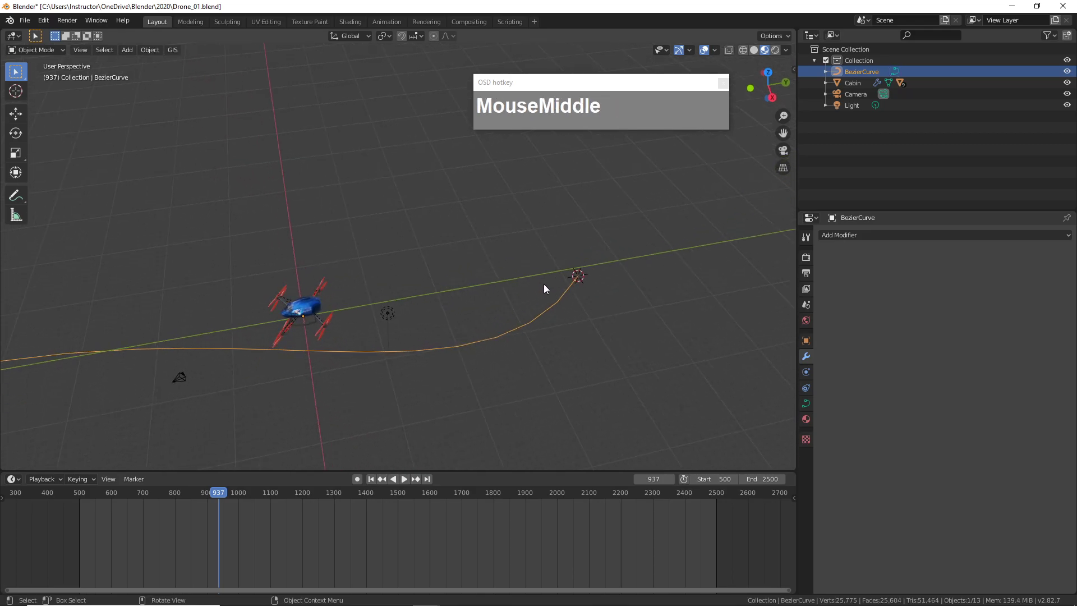
pyautogui.rightClick(543, 314)
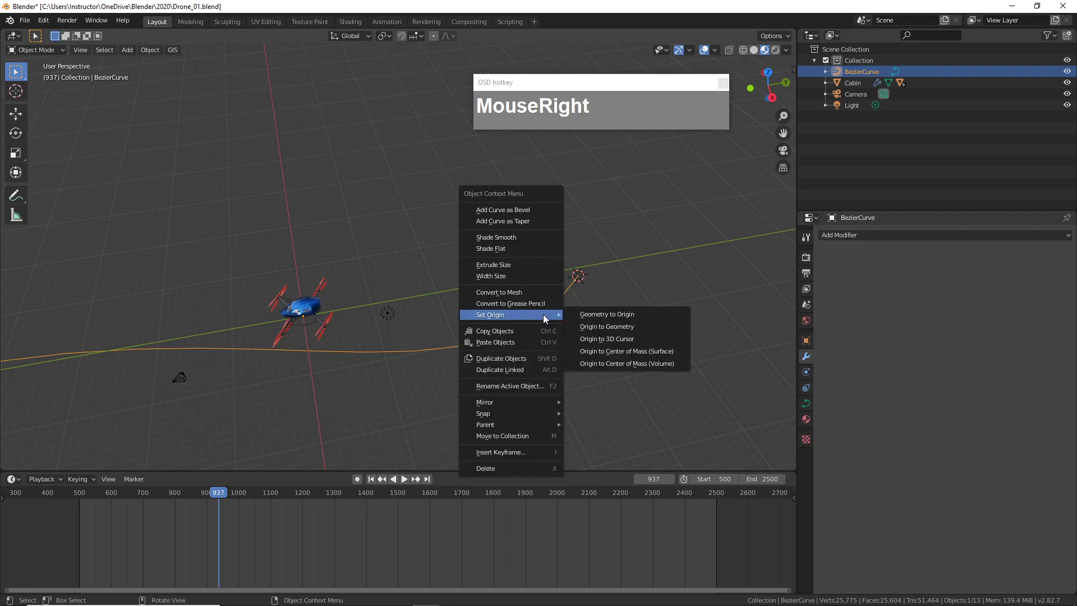
pyautogui.click(628, 338)
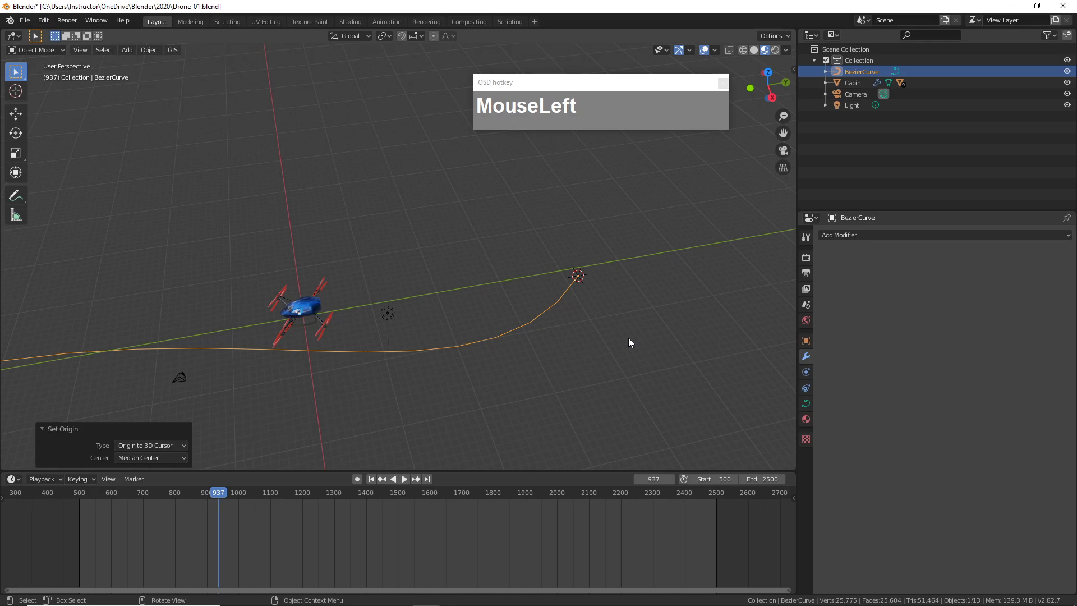
pyautogui.click(793, 68)
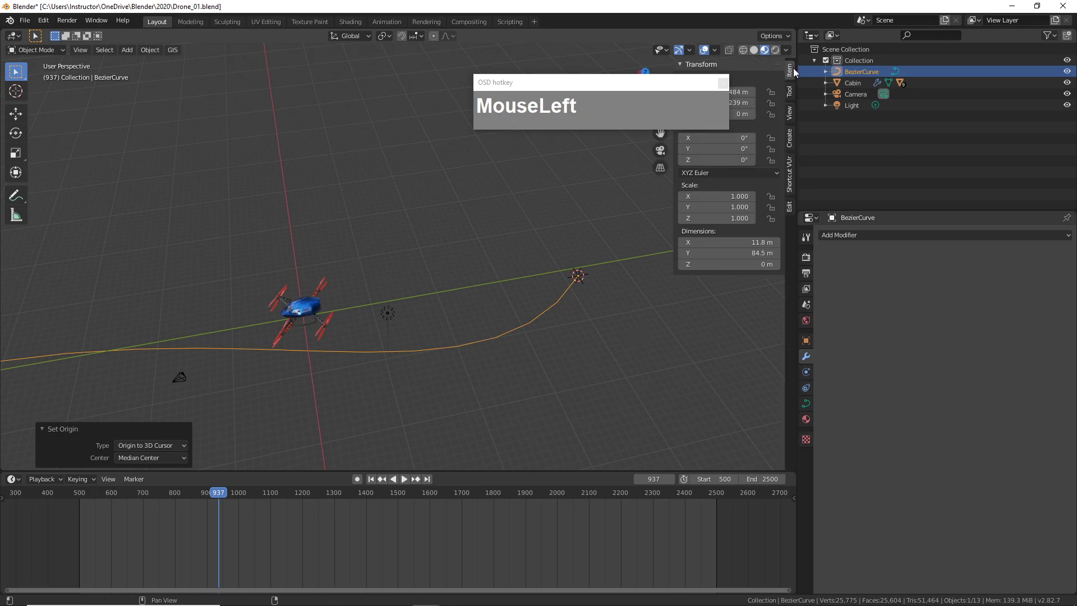
# - Open the key-display add-on settings, move the hotkey window aside, then collapse them
pyautogui.click(791, 177)
pyautogui.moveTo(636, 95); pyautogui.dragTo(503, 67)
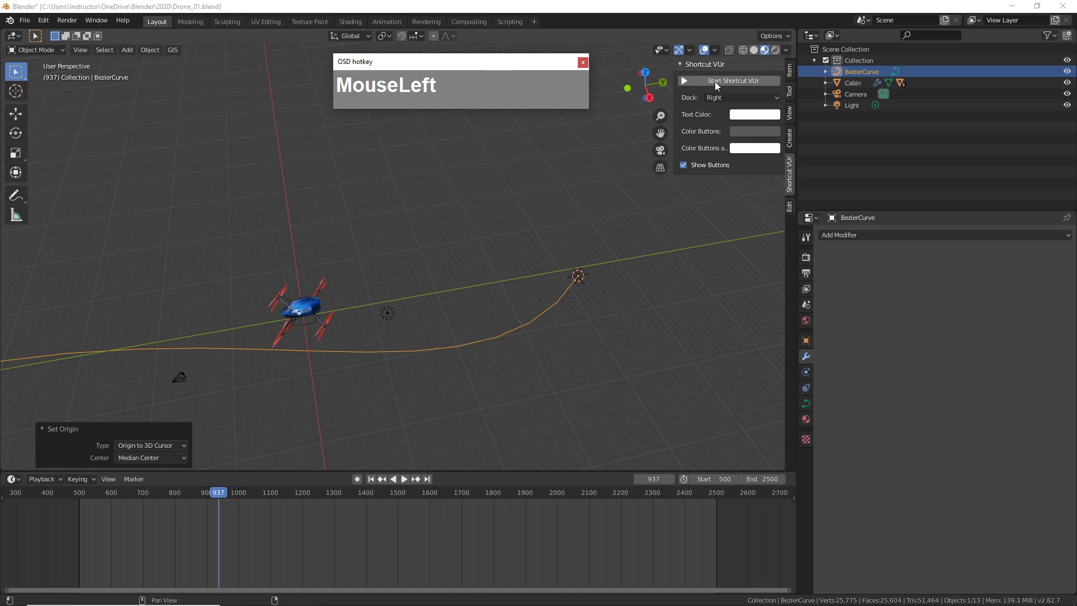
pyautogui.click(791, 177)
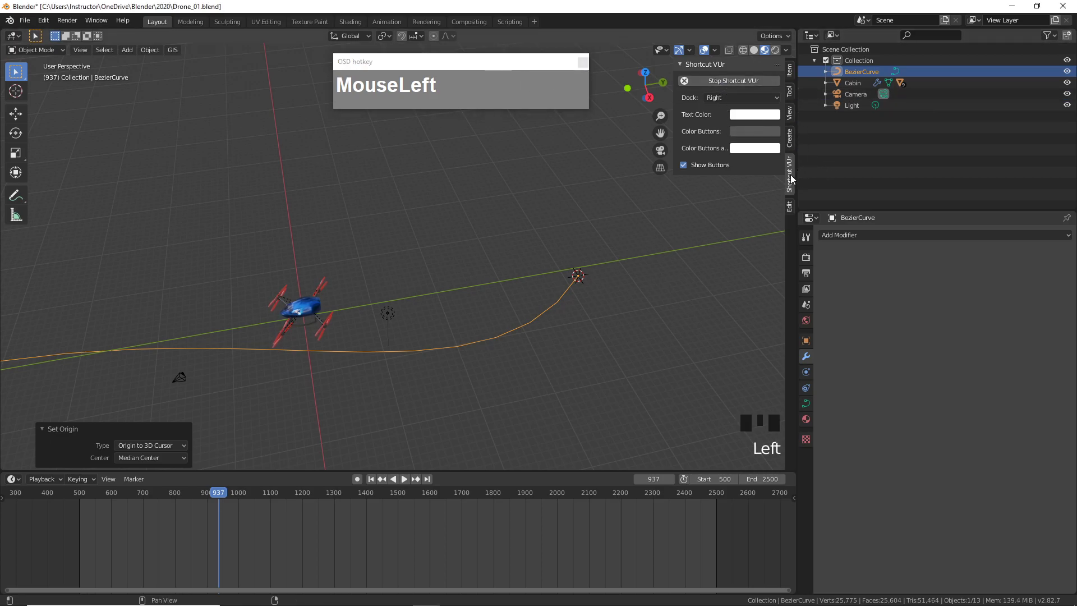
pyautogui.click(684, 62)
# - Select the drone's Cabin and move the playhead to an earlier frame
pyautogui.scroll(2, 567, 348)
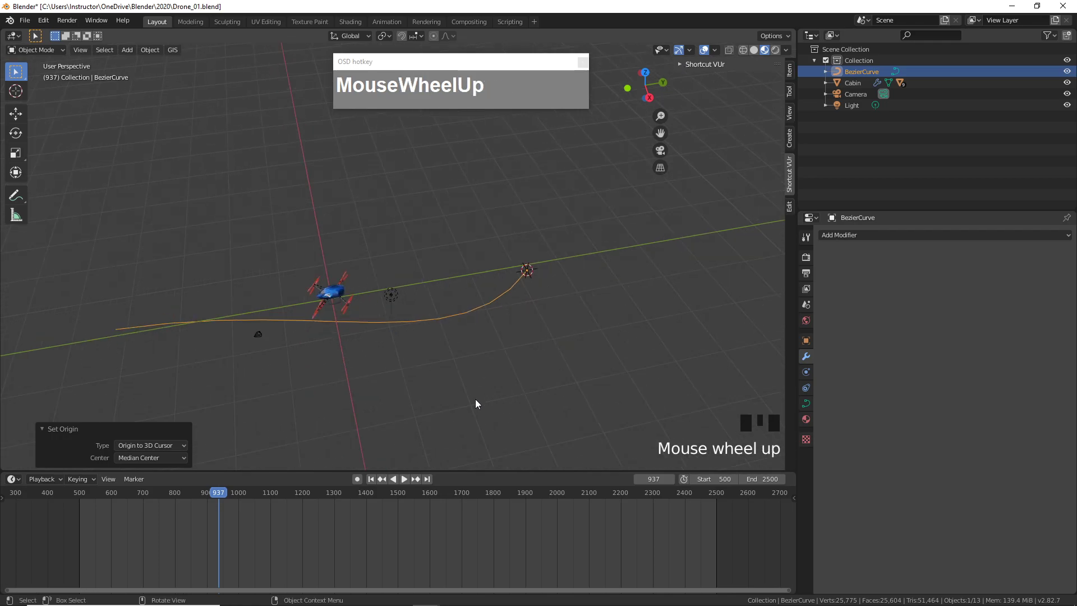
pyautogui.moveTo(475, 403); pyautogui.dragTo(505, 336, button='middle')
pyautogui.scroll(2, 400, 239)
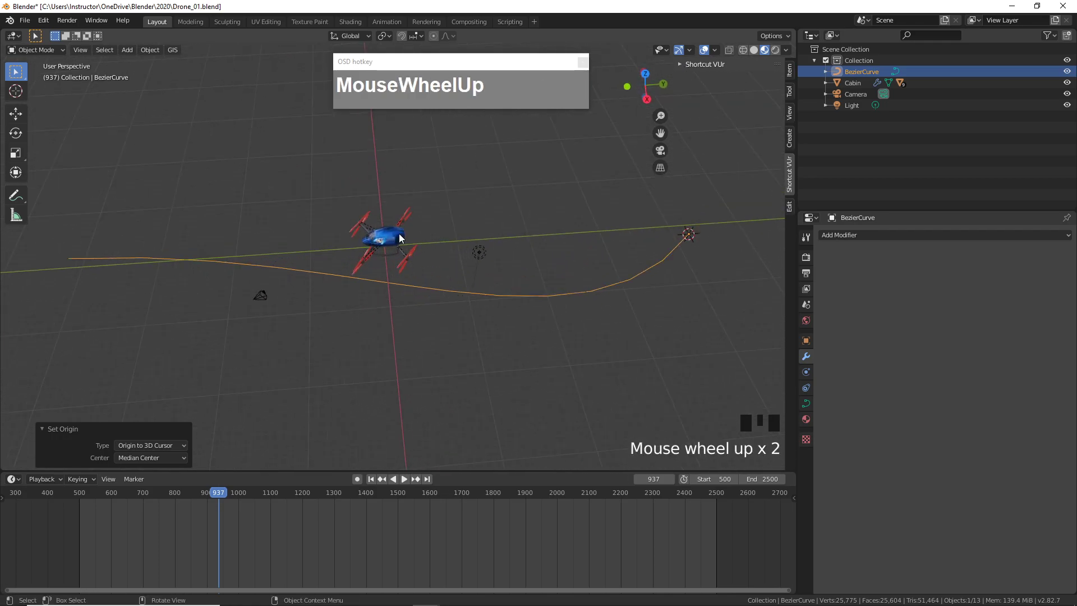
pyautogui.click(400, 239)
pyautogui.moveTo(665, 281); pyautogui.dragTo(604, 288, button='middle')
pyautogui.moveTo(238, 494); pyautogui.dragTo(131, 497)
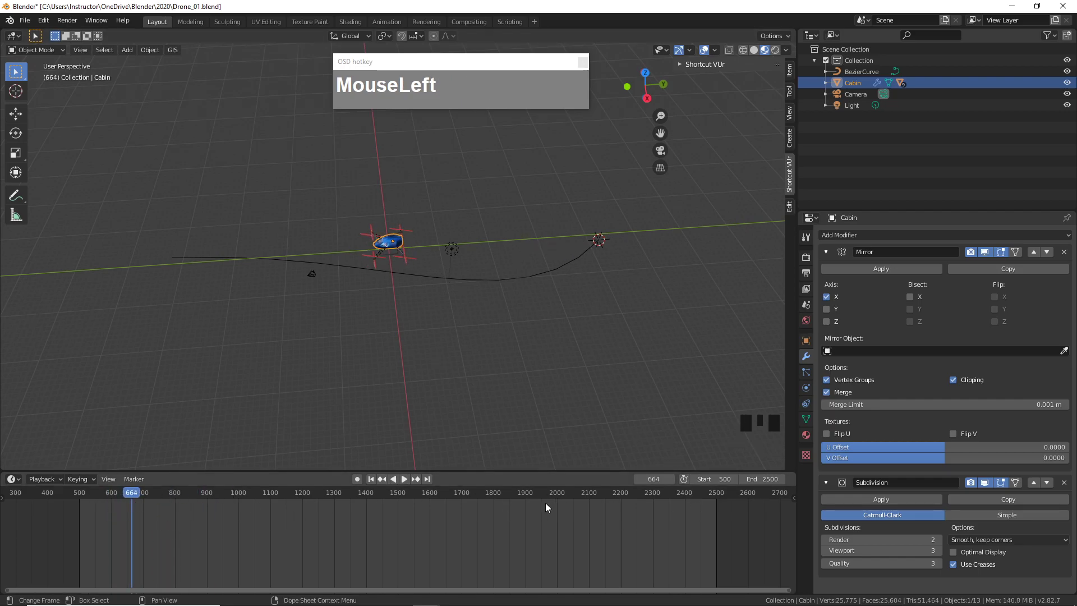
# - Set the end frame to 700, fit the timeline to 500–700, and go to frame 508
pyautogui.click(761, 479)
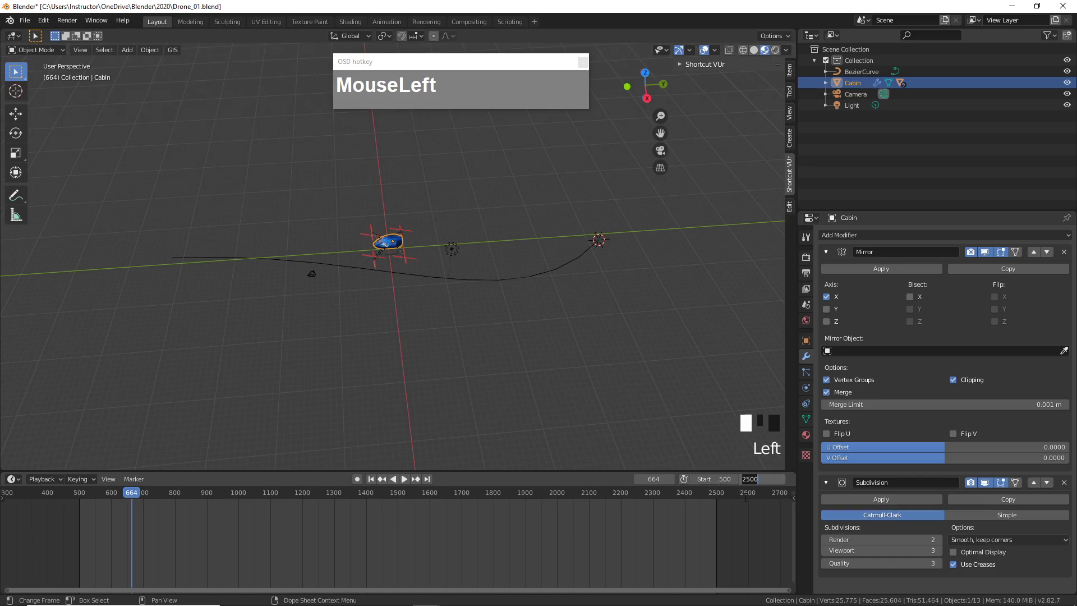
pyautogui.write('600')
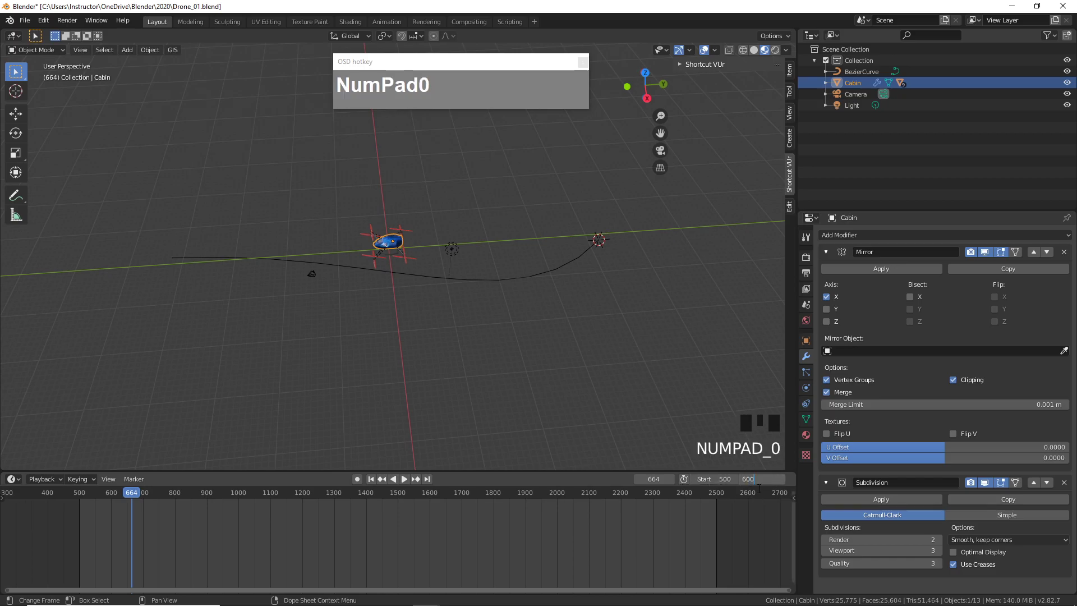
pyautogui.press('BackSpace')
pyautogui.press('BackSpace')
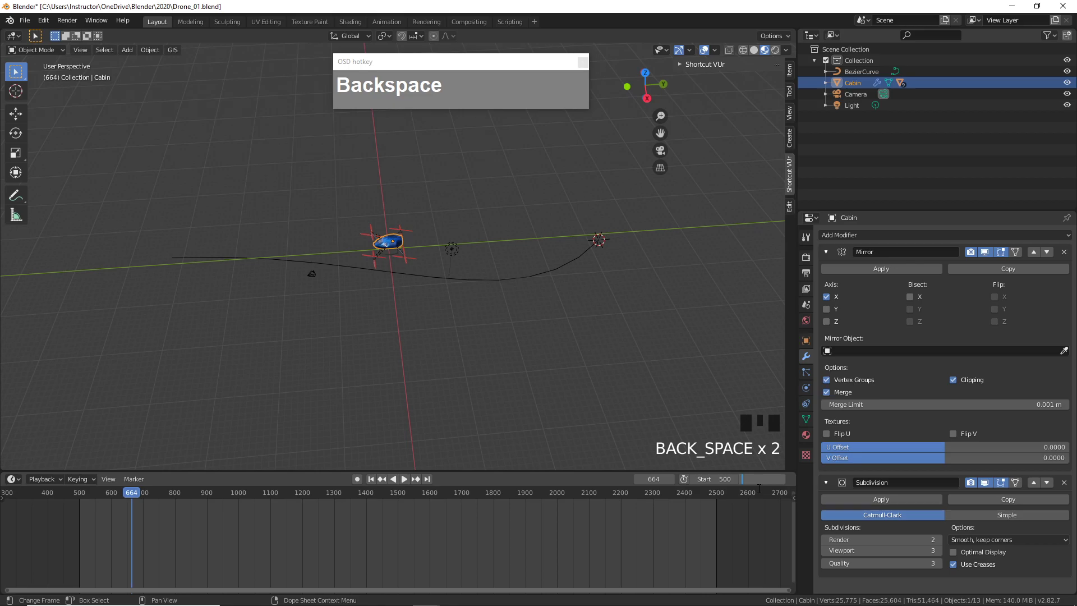
pyautogui.write('700')
pyautogui.click(760, 489)
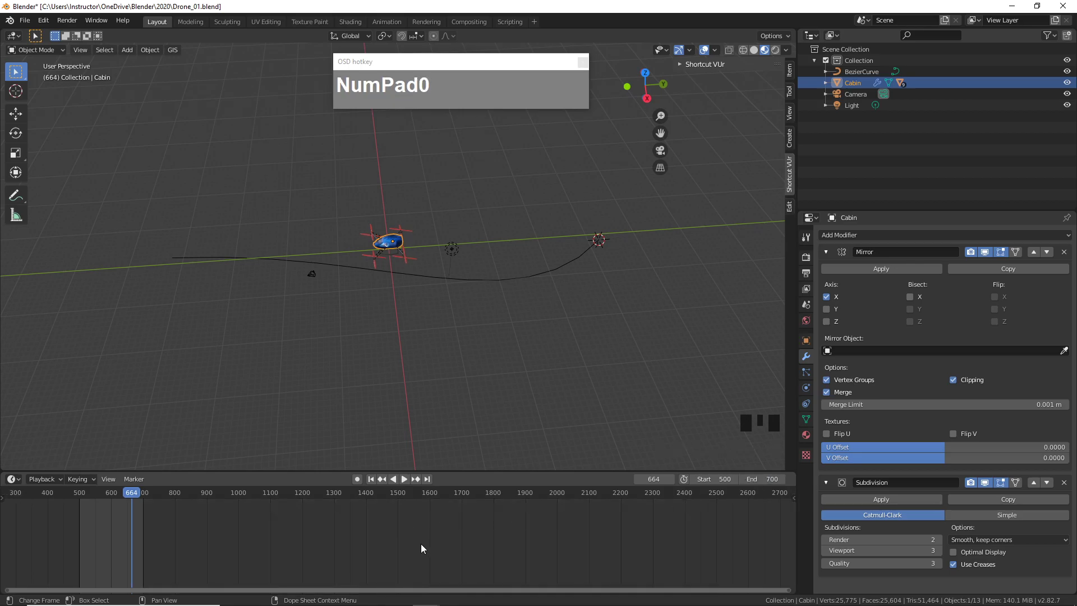
pyautogui.press('Home')
pyautogui.moveTo(604, 497); pyautogui.dragTo(104, 522)
# - Zoom and orbit the viewport slightly around the scene
pyautogui.scroll(1, 447, 260)
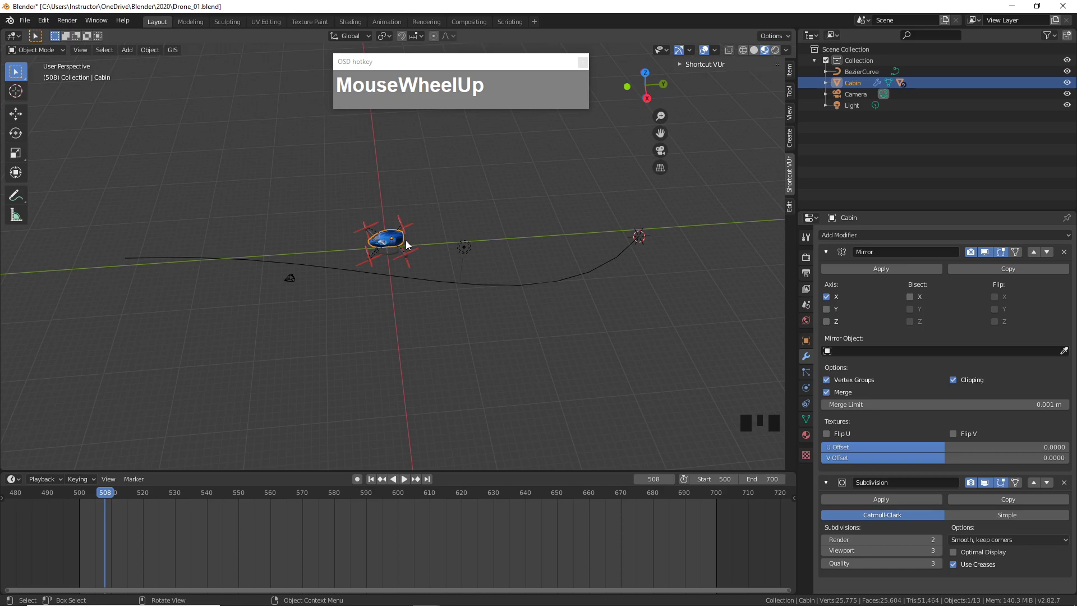
pyautogui.scroll(1, 407, 247)
pyautogui.middleClick(595, 252)
pyautogui.middleClick(595, 252)
pyautogui.scroll(-1, 615, 250)
pyautogui.moveTo(619, 249); pyautogui.dragTo(621, 252, button='middle')
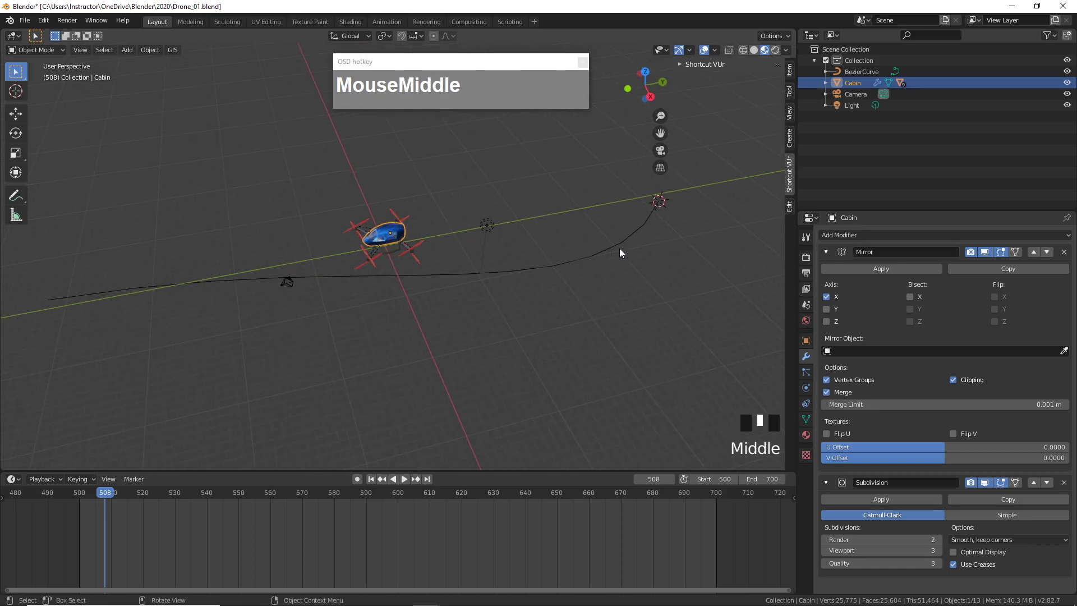
pyautogui.middleClick(667, 200)
# - Add a Follow Path constraint to the Cabin with BezierCurve as its target
pyautogui.click(805, 405)
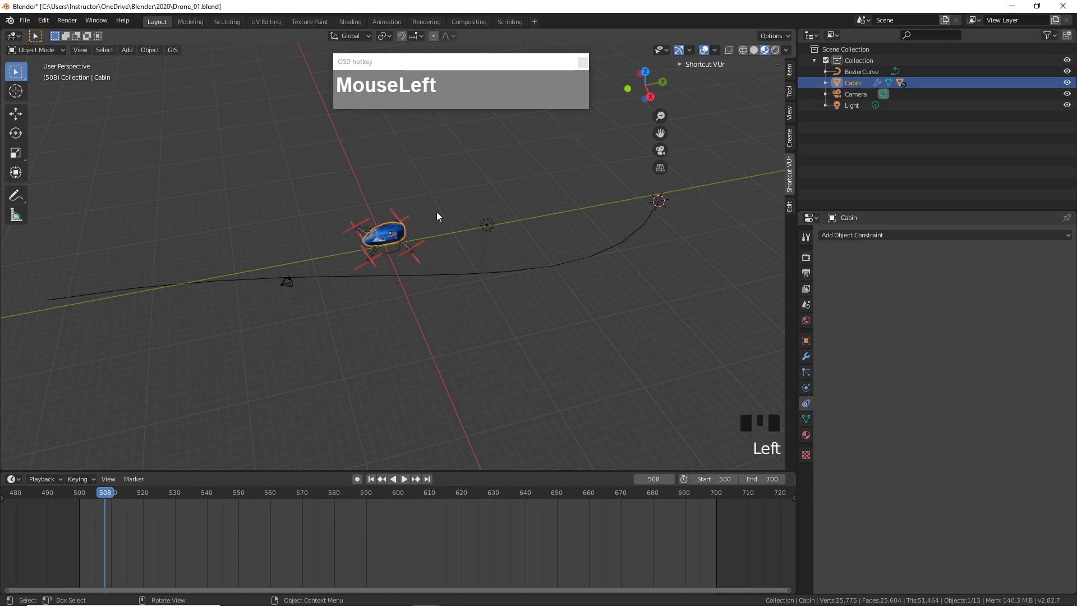
pyautogui.click(880, 234)
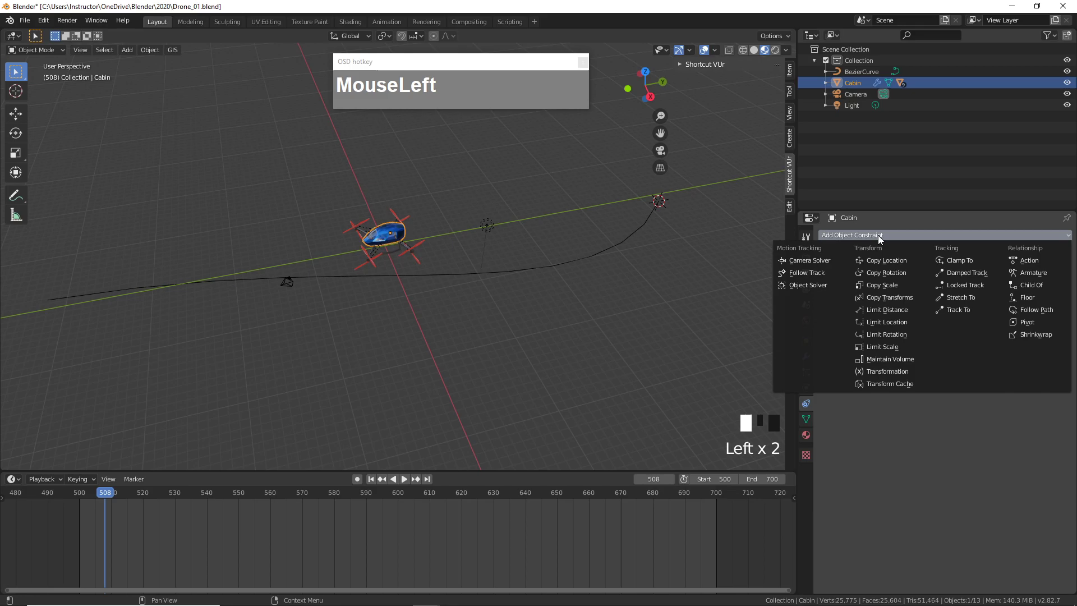
pyautogui.click(1040, 310)
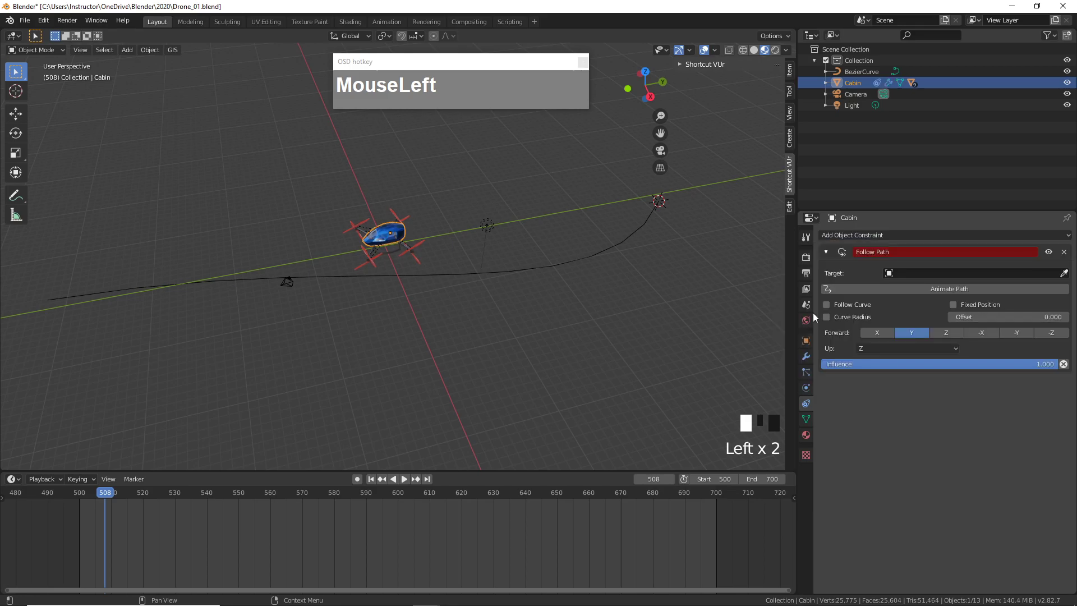
pyautogui.click(1064, 274)
pyautogui.click(630, 241)
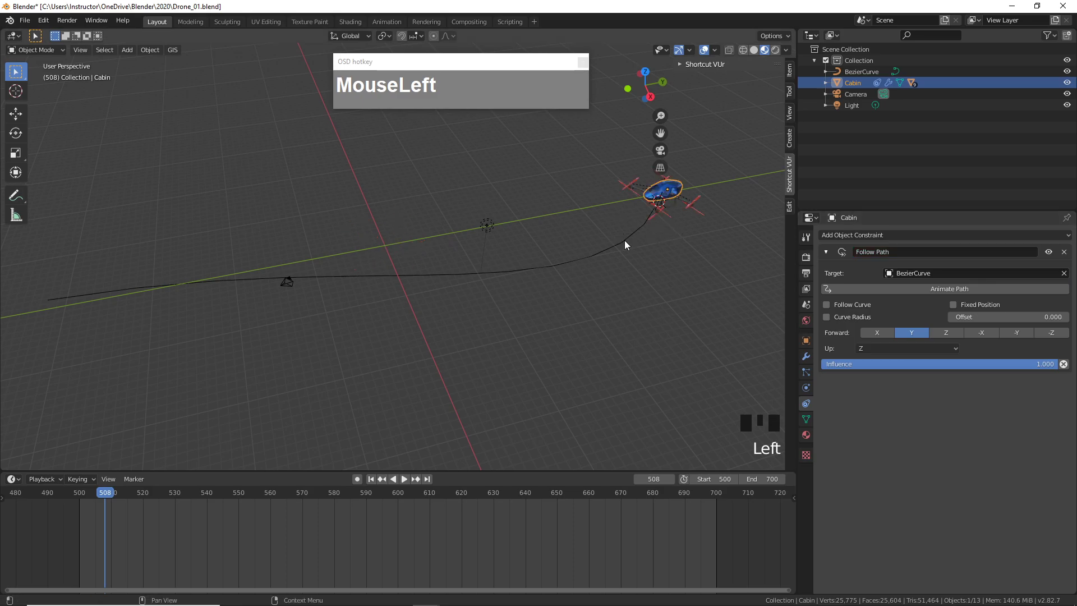
# - Enable Fixed Position, test sliding the drone with Offset, and leave Offset at 0.000
pyautogui.moveTo(108, 497); pyautogui.dragTo(79, 516)
pyautogui.scroll(2, 694, 215)
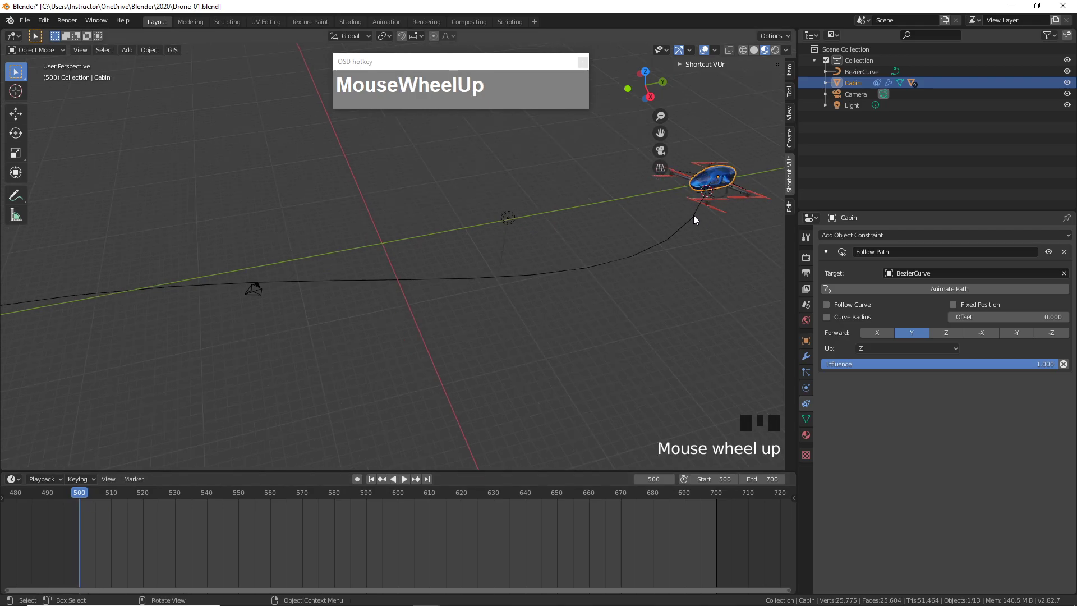
pyautogui.keyDown('shift'); pyautogui.moveTo(717, 227); pyautogui.dragTo(683, 237, button='middle'); pyautogui.keyUp('shift')
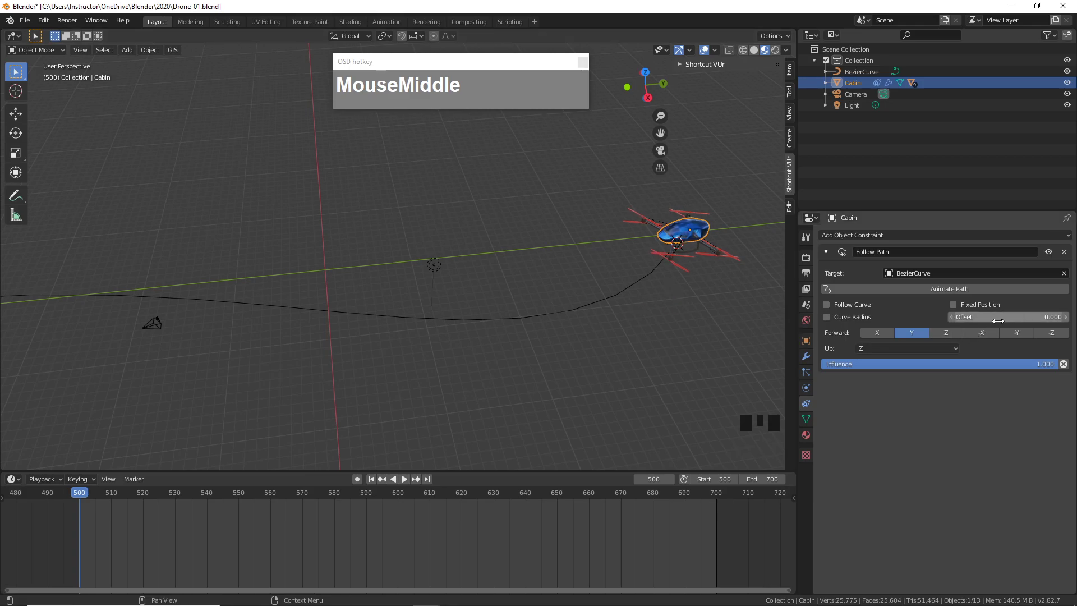
pyautogui.click(953, 304)
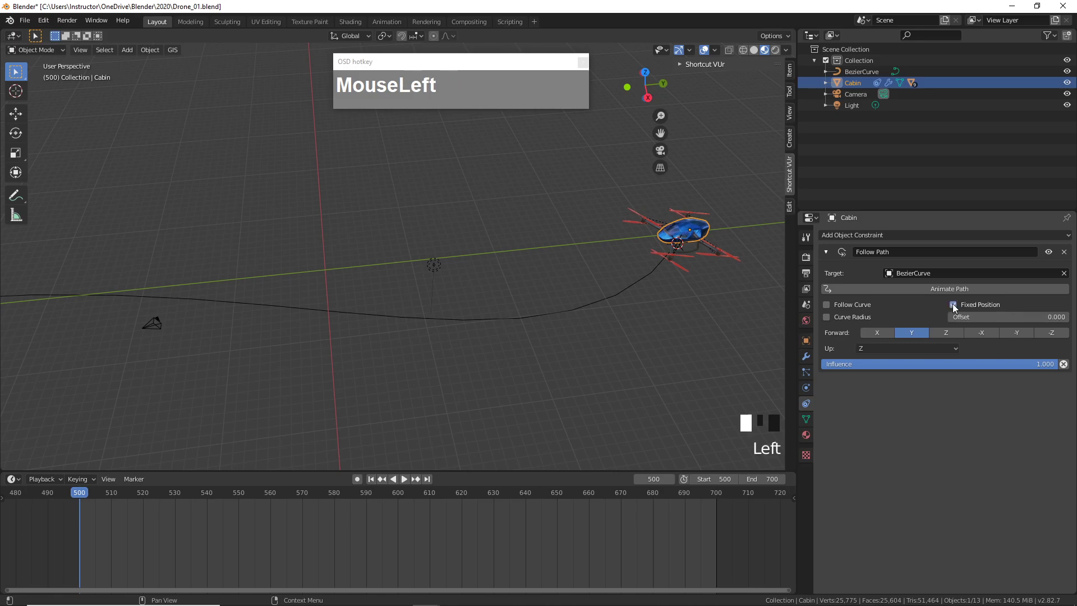
pyautogui.moveTo(981, 319); pyautogui.dragTo(954, 318)
pyautogui.scroll(-2, 636, 286)
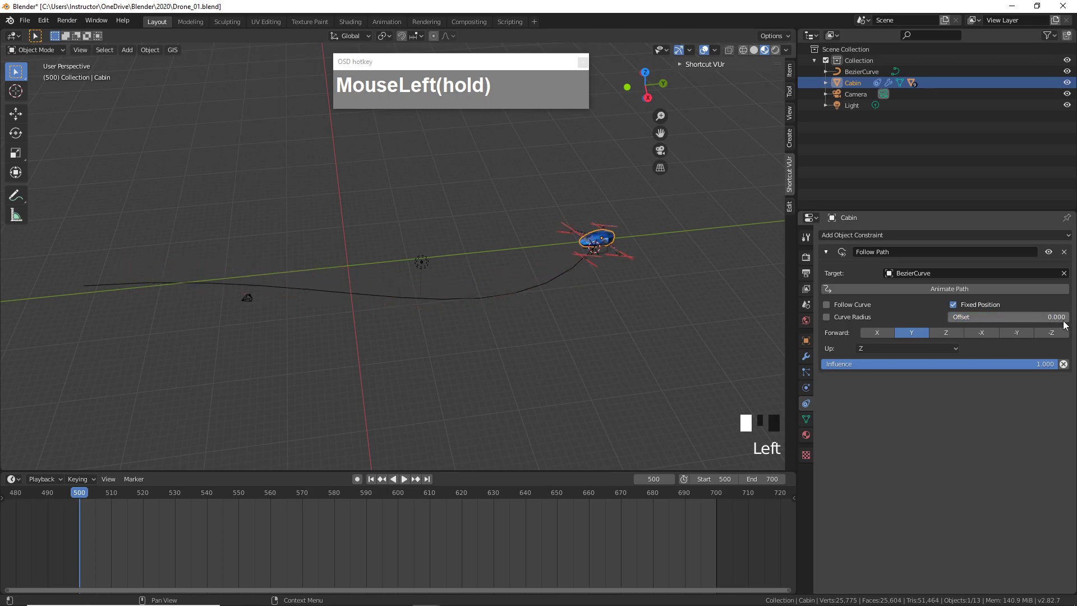
pyautogui.moveTo(1065, 325); pyautogui.dragTo(1053, 327)
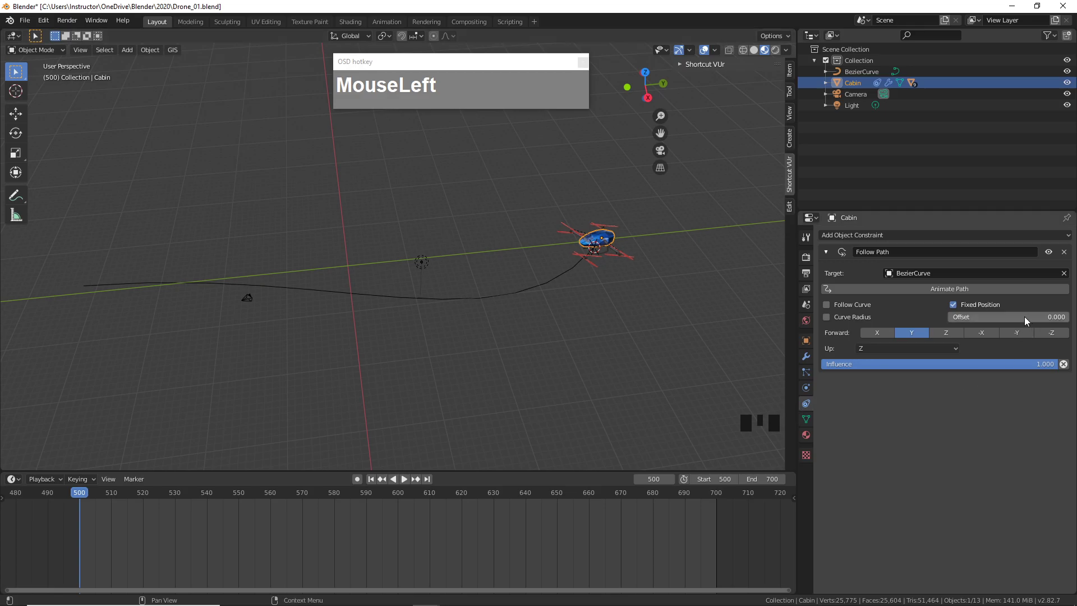
# - Keyframe Offset 0.000 at frame 500 and 1.000 at frame 700, then play the flight
pyautogui.press('i')
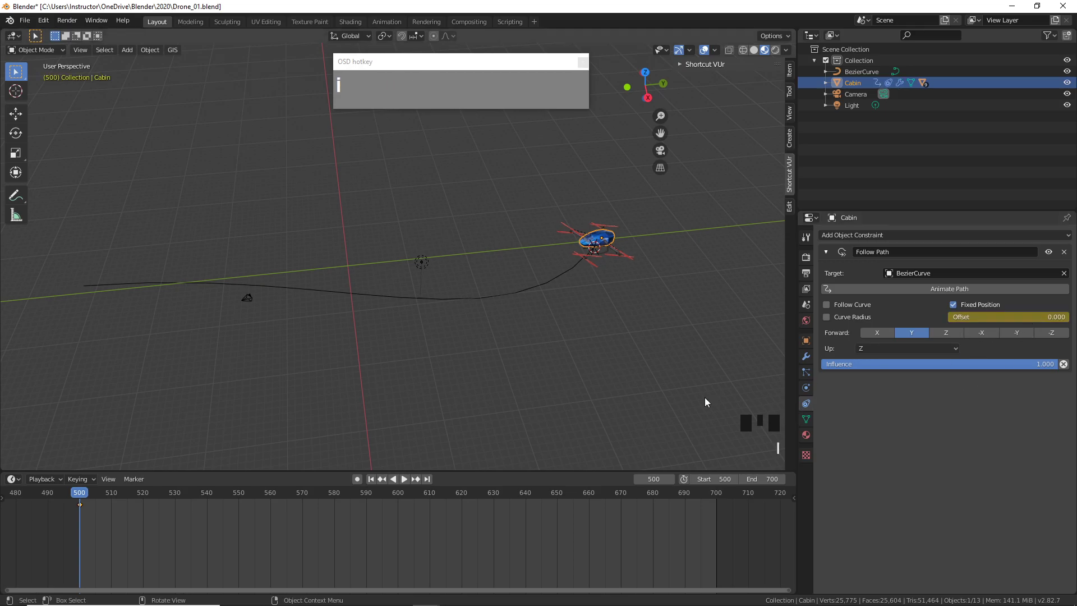
pyautogui.moveTo(81, 505); pyautogui.dragTo(716, 496)
pyautogui.click(716, 496)
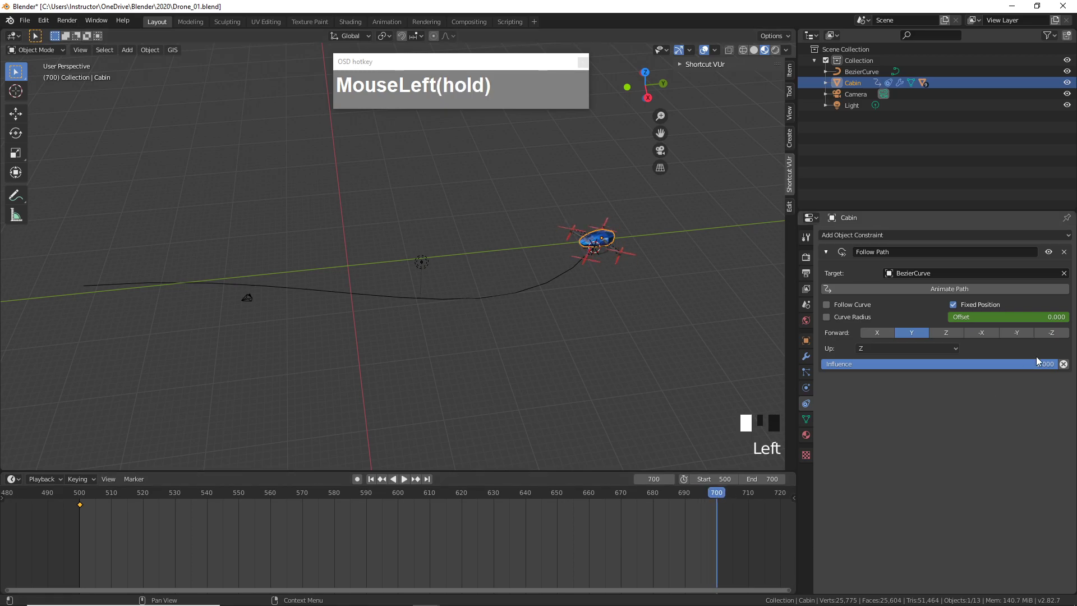
pyautogui.moveTo(992, 316); pyautogui.dragTo(1051, 321)
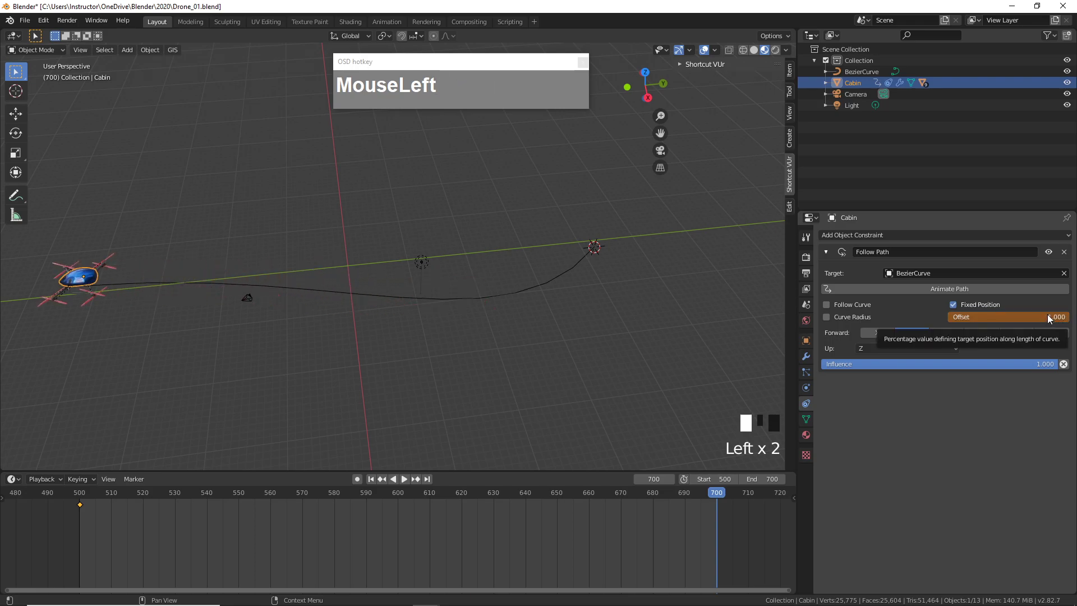
pyautogui.press('i')
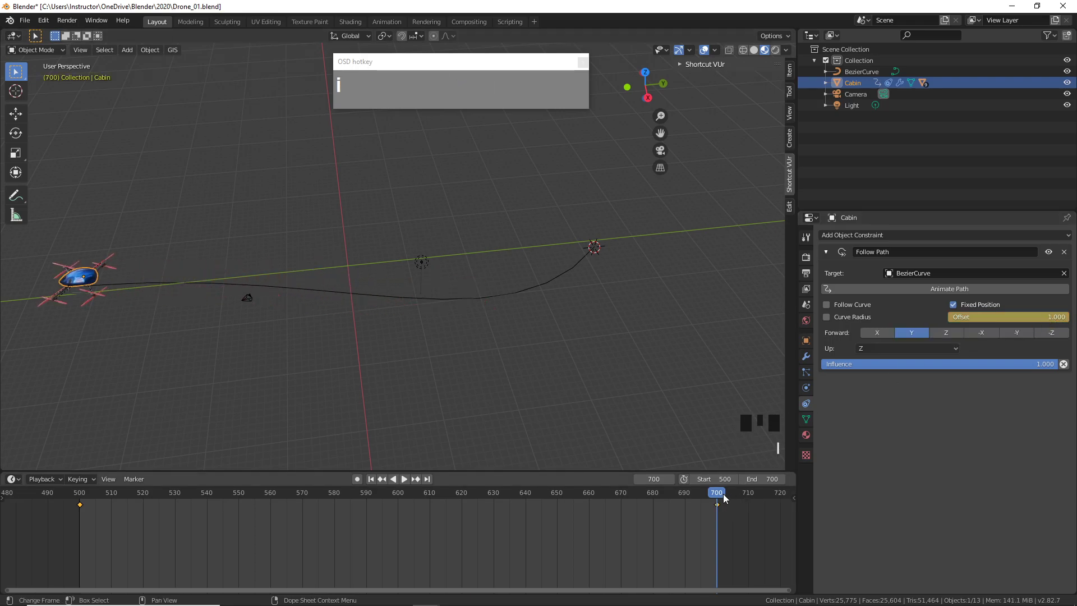
pyautogui.moveTo(724, 498); pyautogui.dragTo(102, 533)
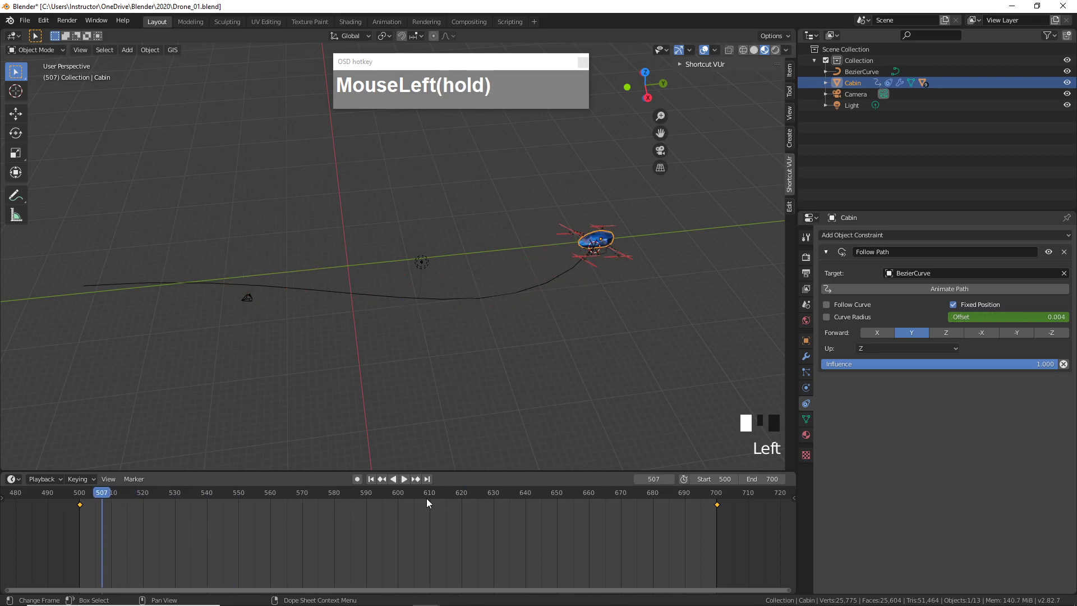
pyautogui.click(405, 479)
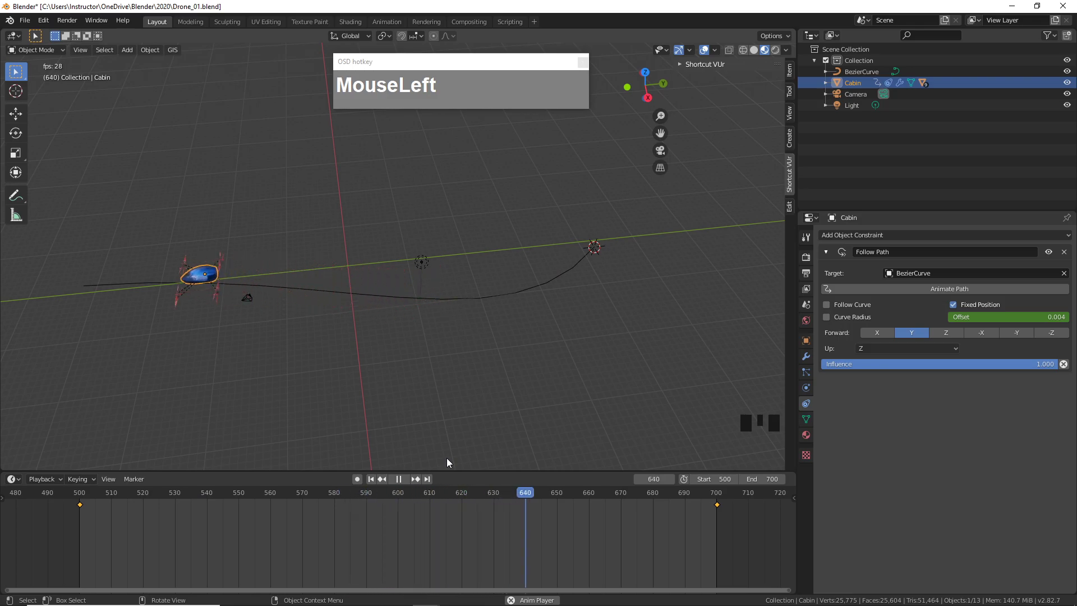
# - Turn on Follow Curve so the drone turns along the path, replaying around frames 553–574
pyautogui.click(400, 480)
pyautogui.moveTo(553, 507); pyautogui.dragTo(353, 511)
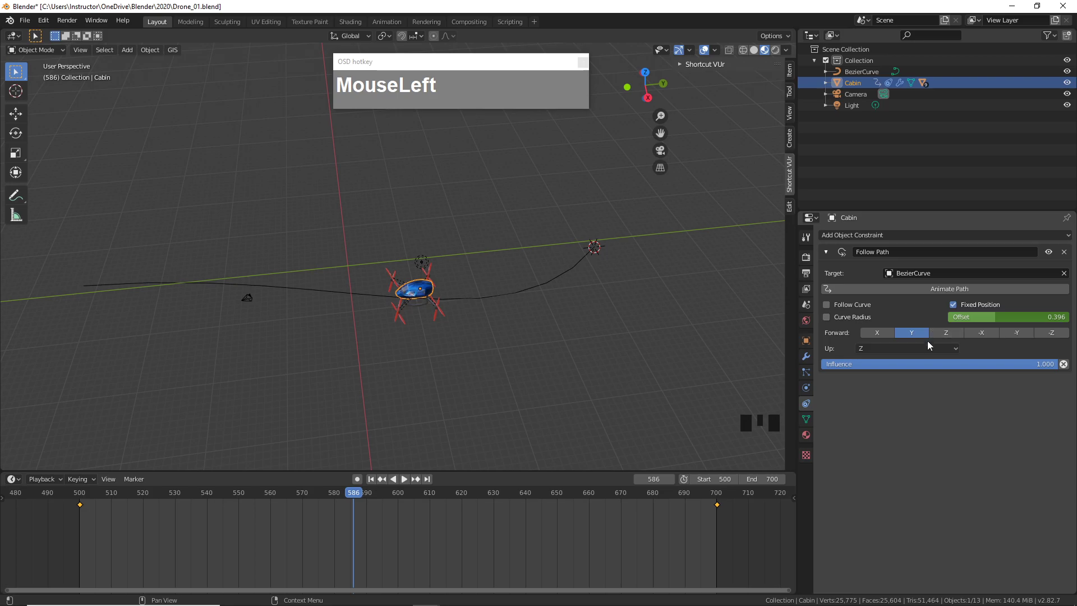
pyautogui.click(828, 304)
pyautogui.click(404, 479)
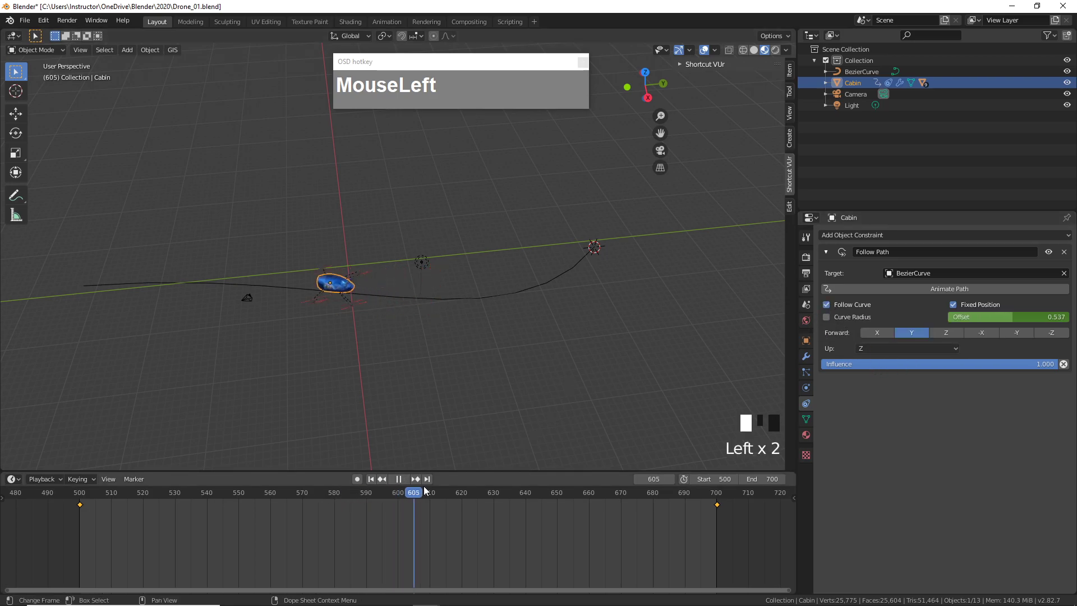
pyautogui.moveTo(410, 492); pyautogui.dragTo(315, 492)
pyautogui.click(399, 478)
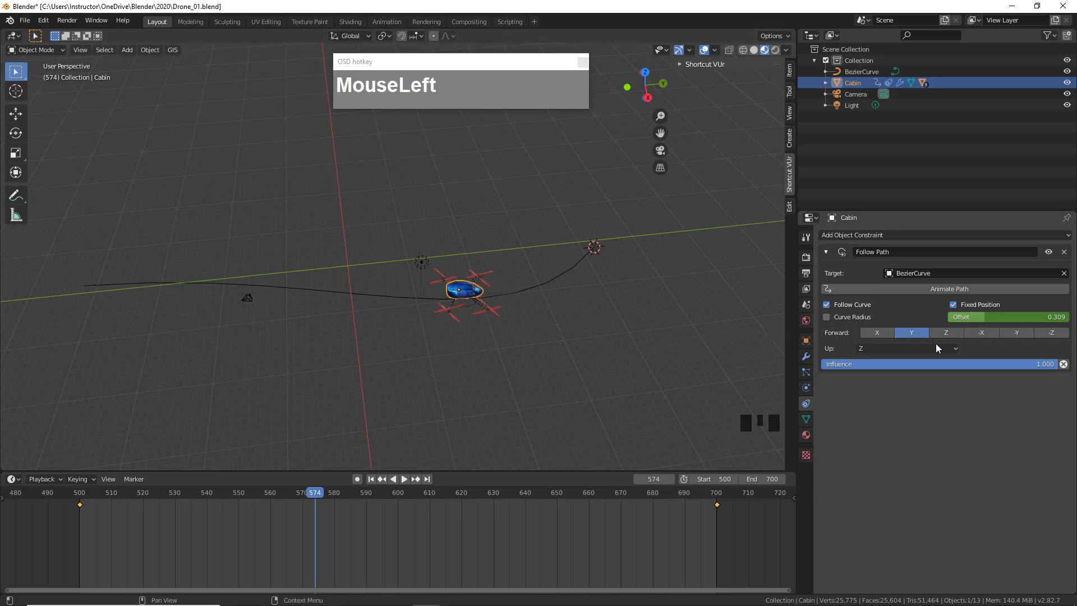
# - Set the Forward axis to -Y and check the drone's orientation at frames 546 and 571
pyautogui.click(1019, 333)
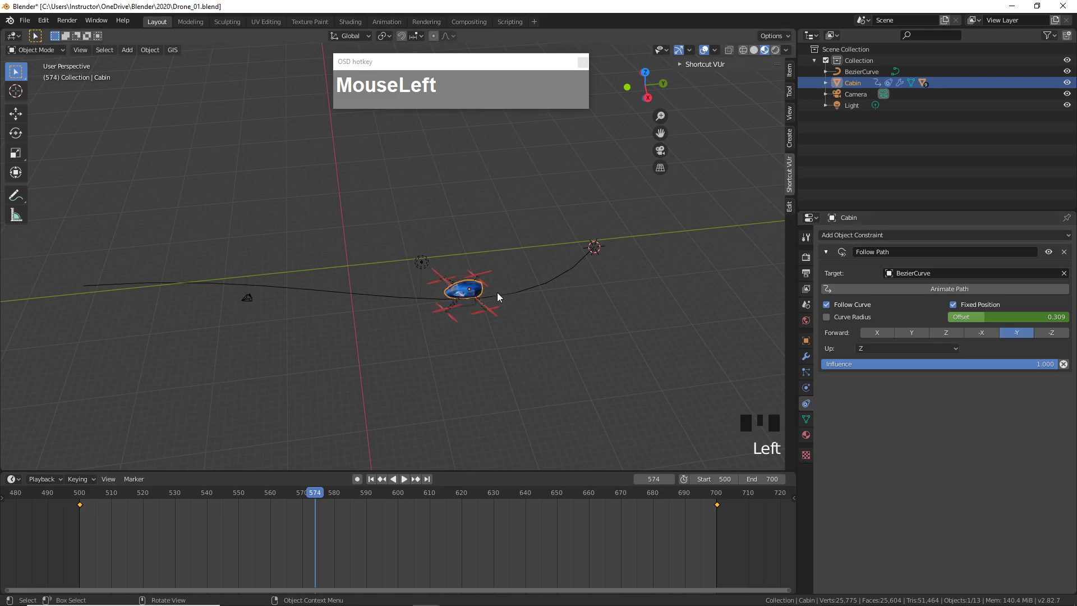
pyautogui.moveTo(463, 500); pyautogui.dragTo(305, 496)
pyautogui.scroll(3, 431, 412)
pyautogui.moveTo(472, 415); pyautogui.dragTo(503, 383, button='middle')
pyautogui.scroll(2, 496, 390)
pyautogui.scroll(2, 506, 395)
pyautogui.scroll(-2, 488, 367)
pyautogui.scroll(1, 484, 364)
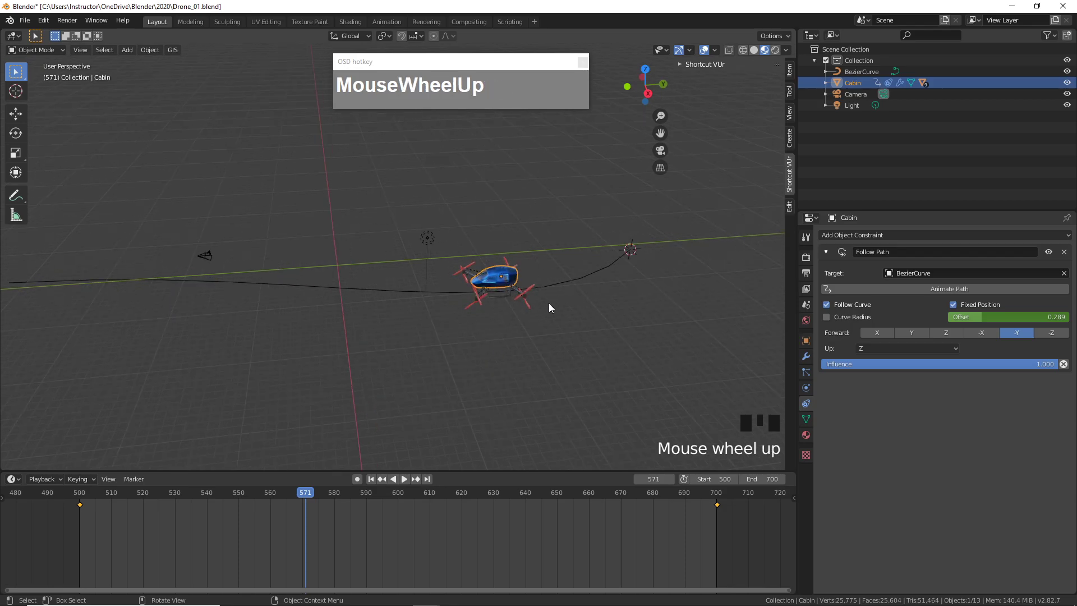
# - Select the BezierCurve path and enter its Edit Mode
pyautogui.click(405, 286)
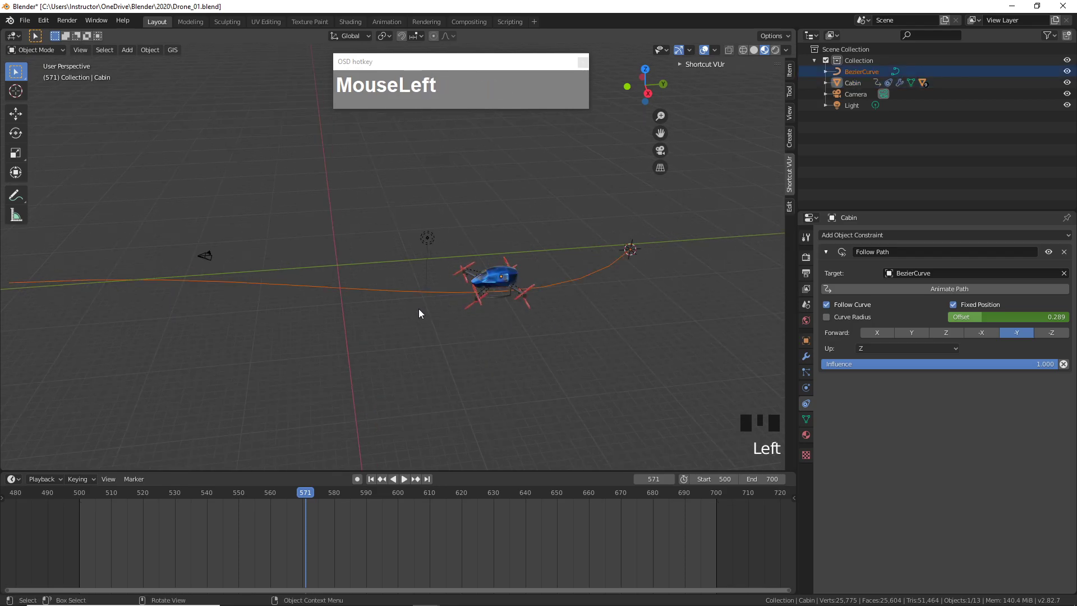
pyautogui.press('Tab')
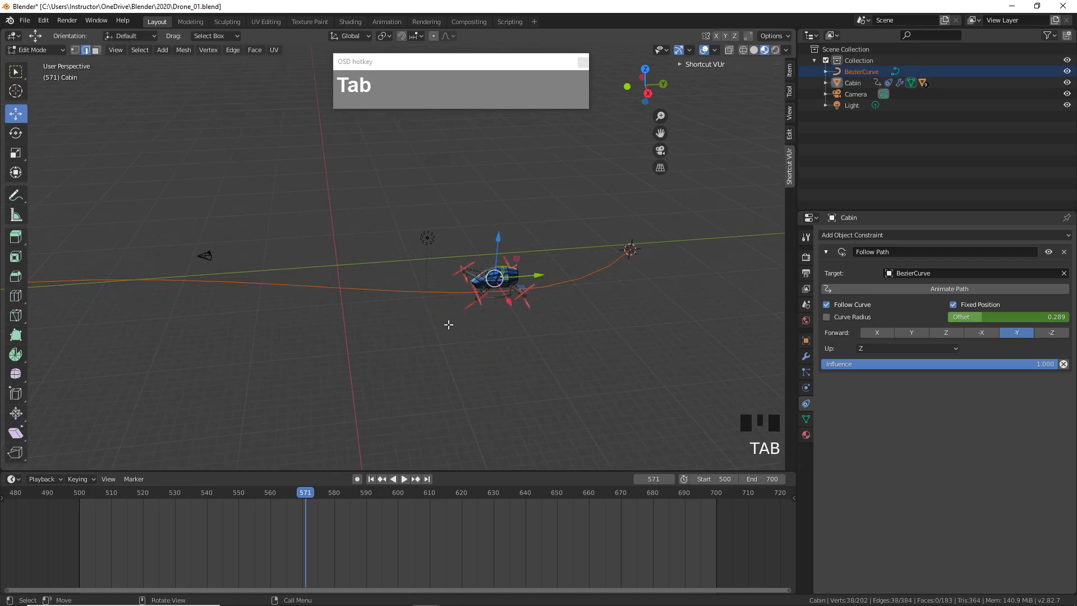
pyautogui.press('Tab')
pyautogui.click(419, 294)
pyautogui.click(419, 294)
pyautogui.press('Tab')
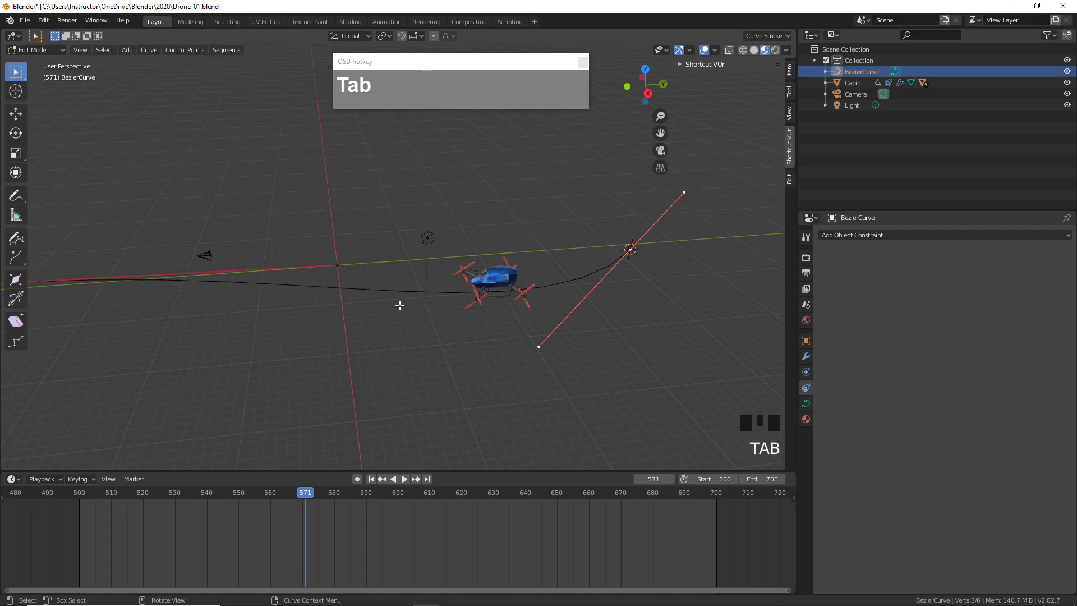
# - Select all of the curve's control points and switch to lasso selection
pyautogui.scroll(-2, 209, 290)
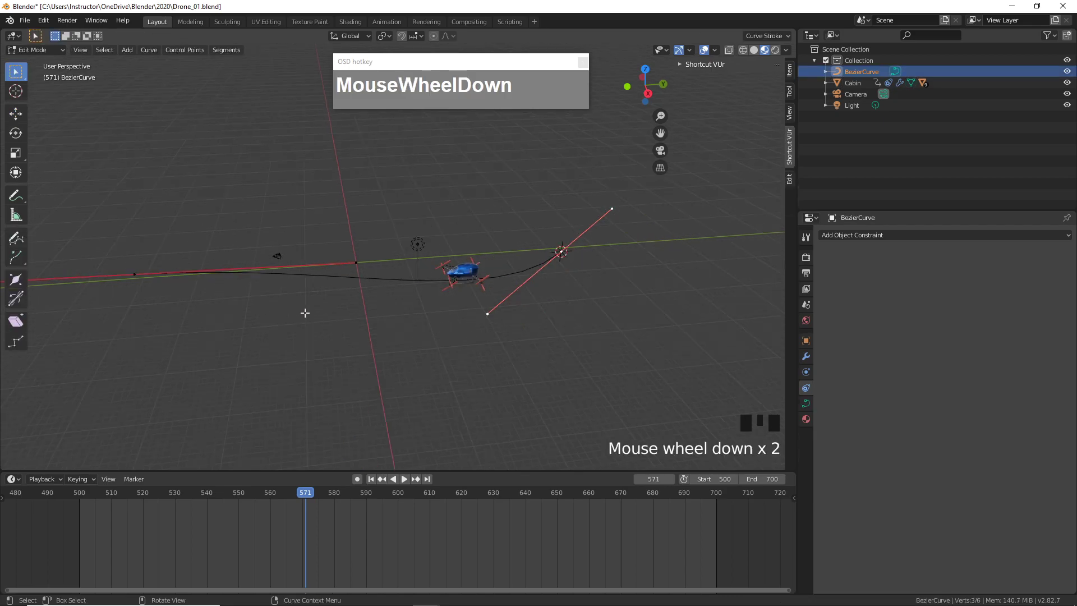
pyautogui.press('a')
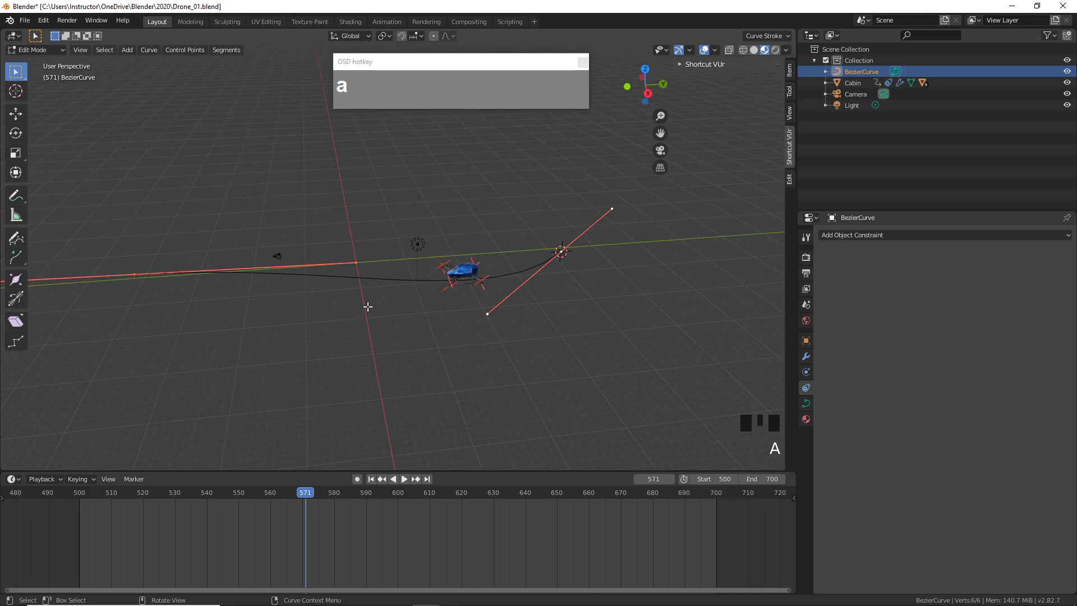
pyautogui.press('w')
pyautogui.press('w')
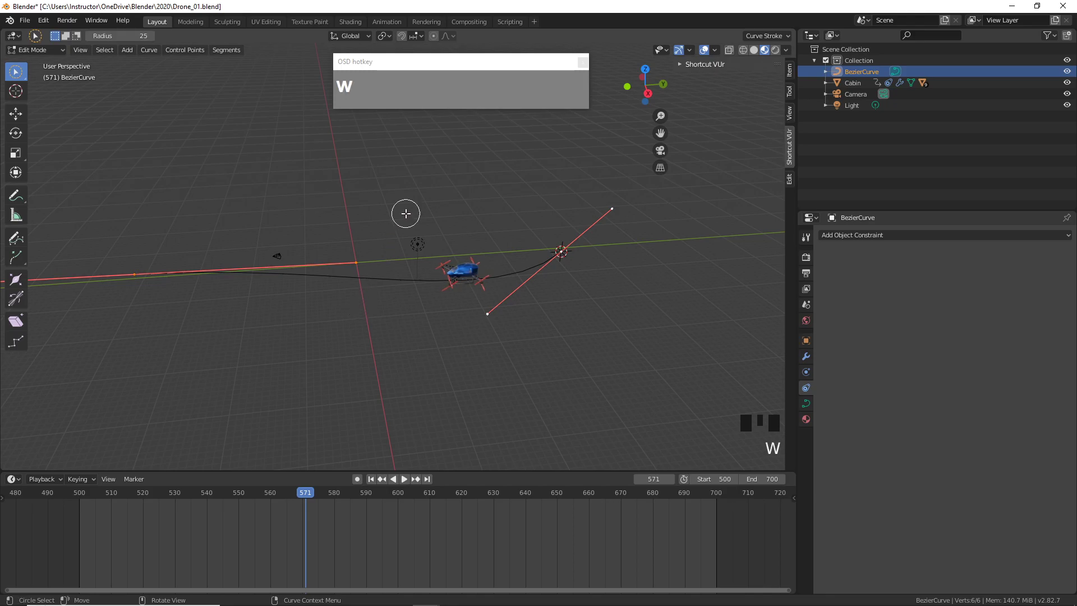
pyautogui.scroll(-3, 367, 304)
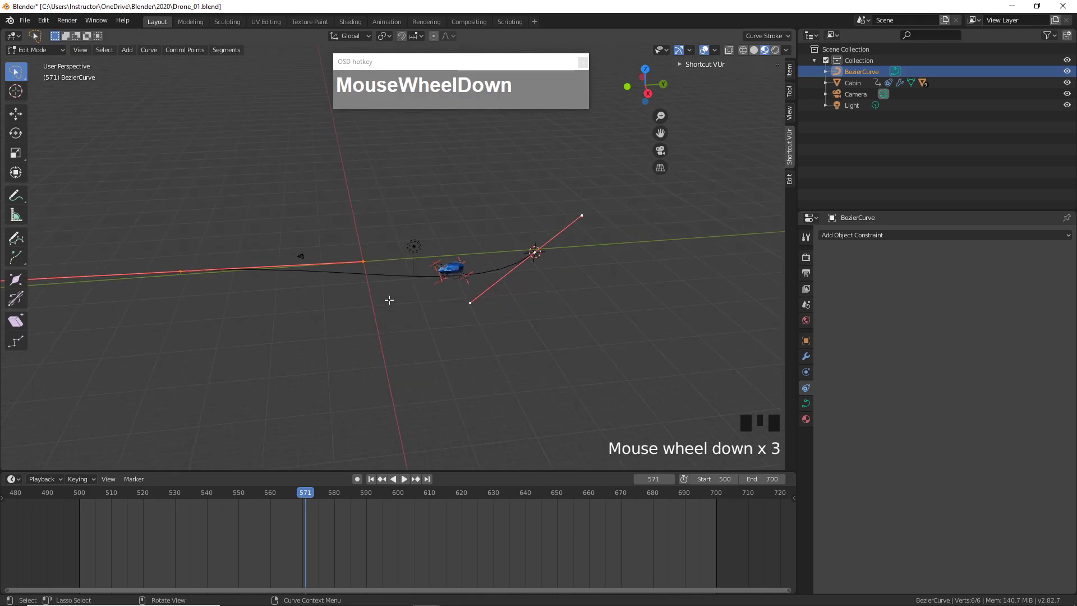
pyautogui.scroll(1, 390, 301)
pyautogui.moveTo(393, 313); pyautogui.dragTo(607, 276, button='middle')
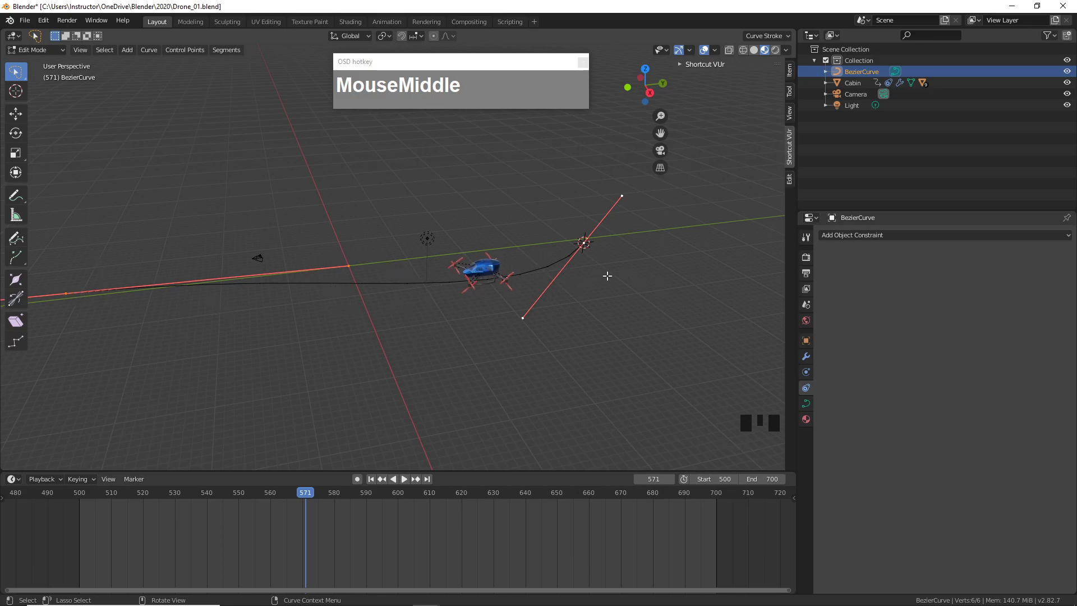
# - Subdivide the flight path, lift the new middle point along Z, and scrub to check the drone's route
pyautogui.rightClick(584, 244)
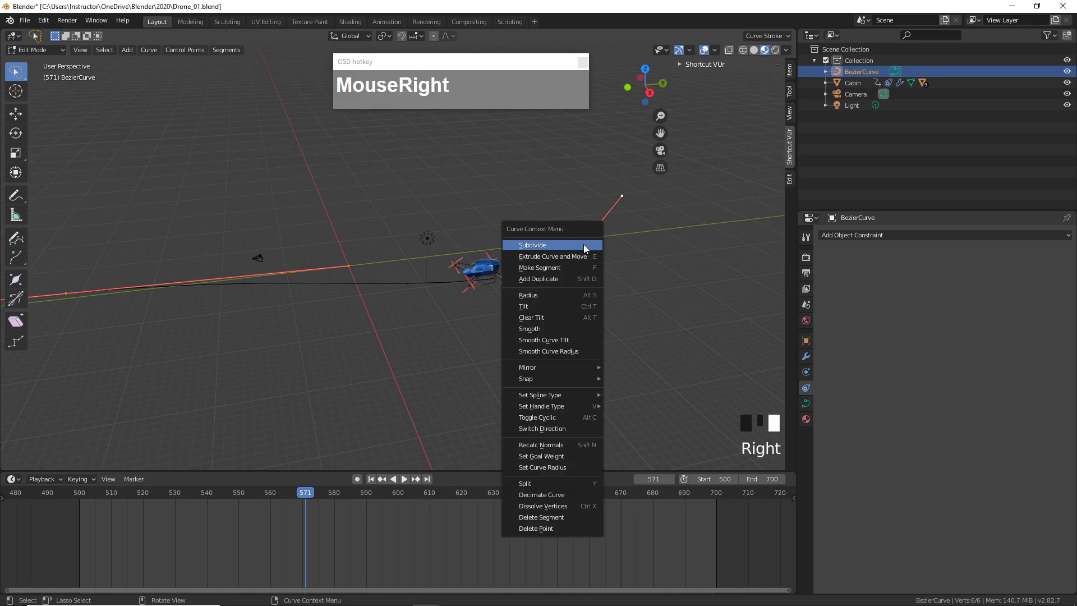
pyautogui.click(557, 251)
pyautogui.click(411, 290)
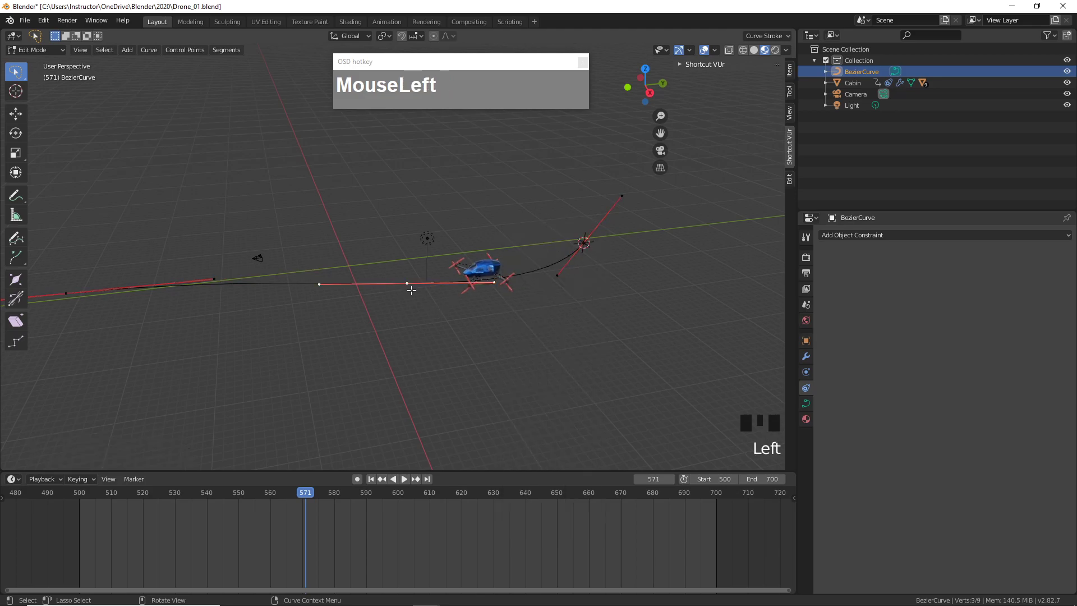
pyautogui.press('g')
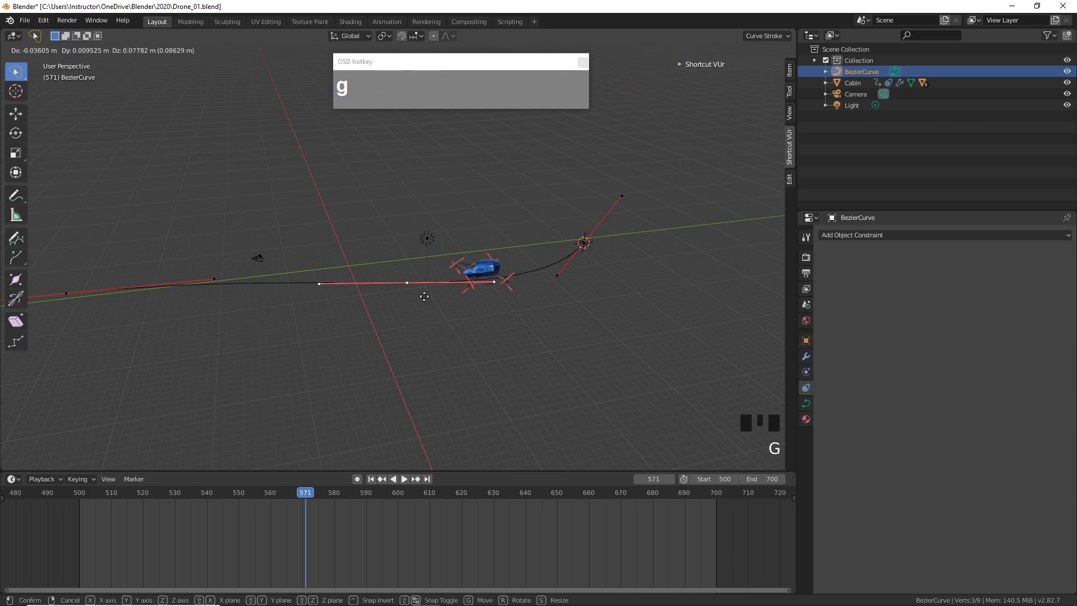
pyautogui.press('z')
pyautogui.click(431, 183)
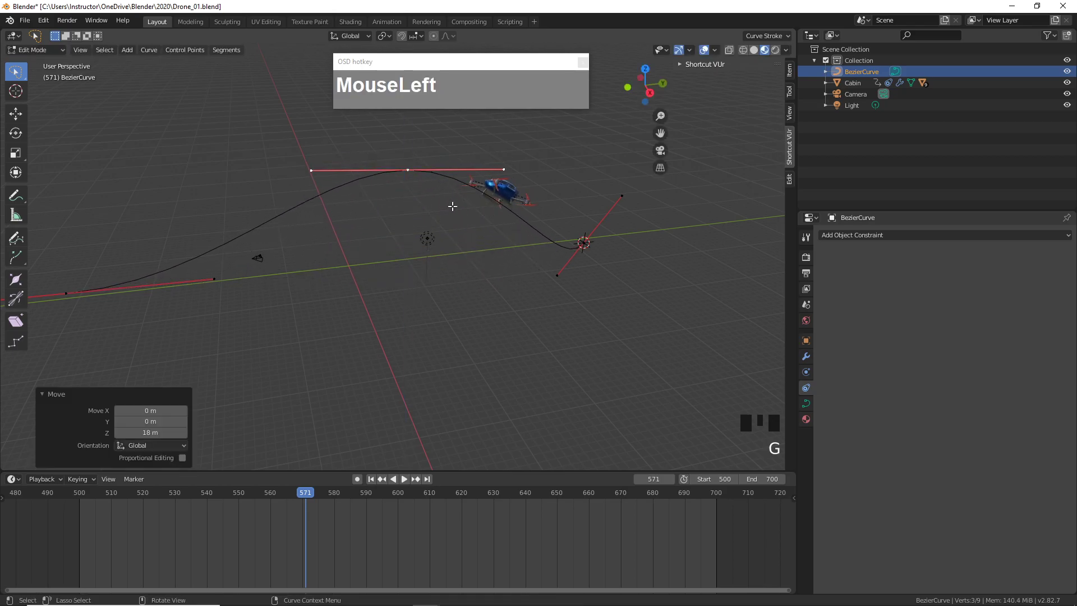
pyautogui.moveTo(311, 489); pyautogui.dragTo(360, 458)
pyautogui.moveTo(360, 457); pyautogui.dragTo(362, 503, button='middle')
pyautogui.moveTo(363, 503)
pyautogui.mouseDown()
pyautogui.moveTo(467, 484)
pyautogui.moveTo(176, 497)
pyautogui.moveTo(379, 494)
pyautogui.mouseUp()
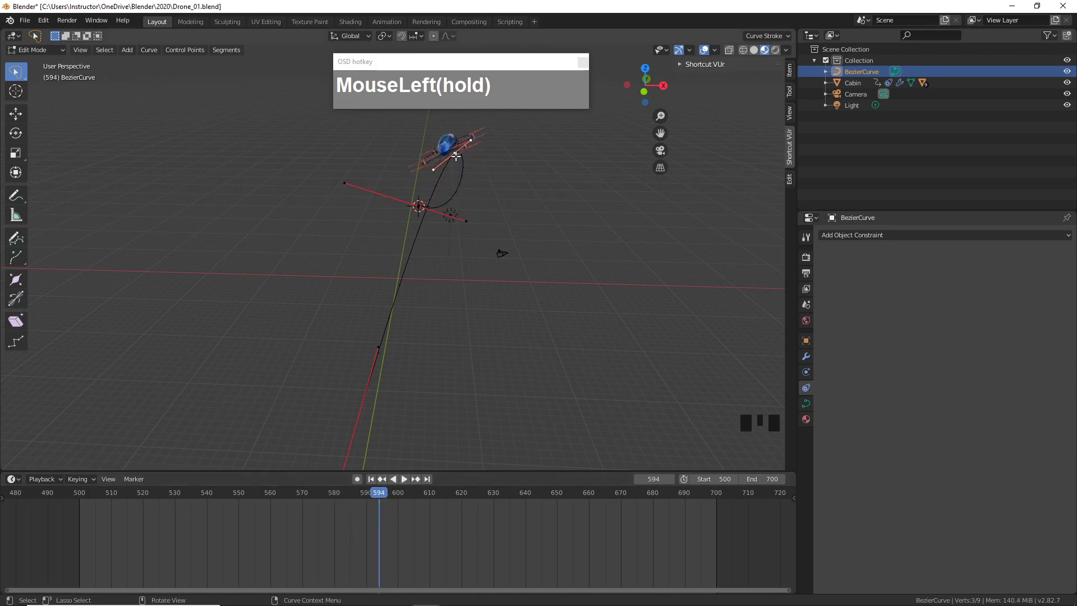
# - Move the control point further to the right and preview the flight again around frame 547
pyautogui.press('g')
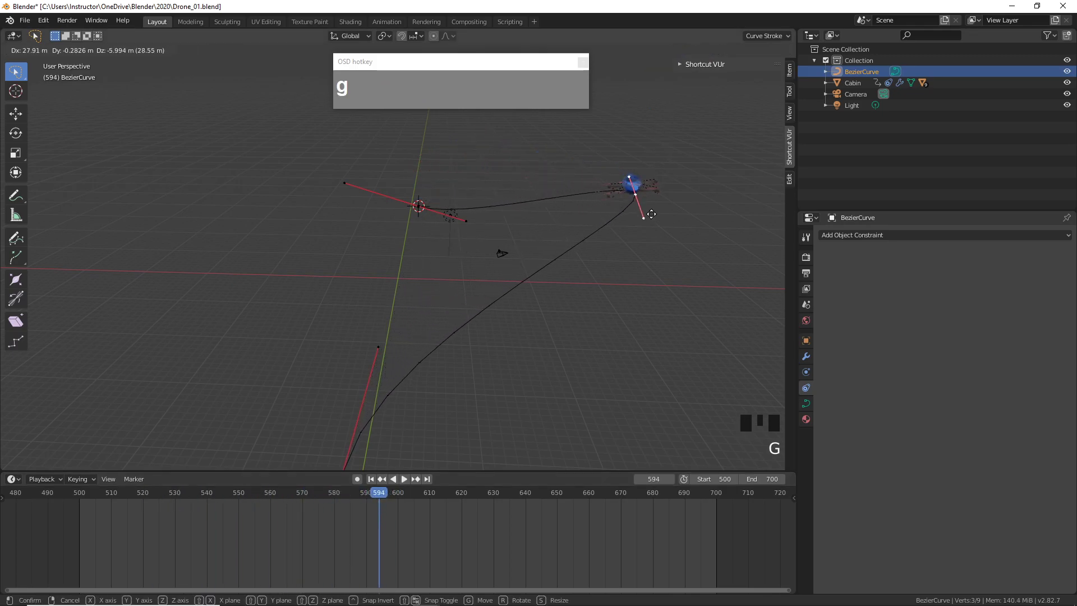
pyautogui.click(640, 222)
pyautogui.moveTo(312, 494); pyautogui.dragTo(222, 507)
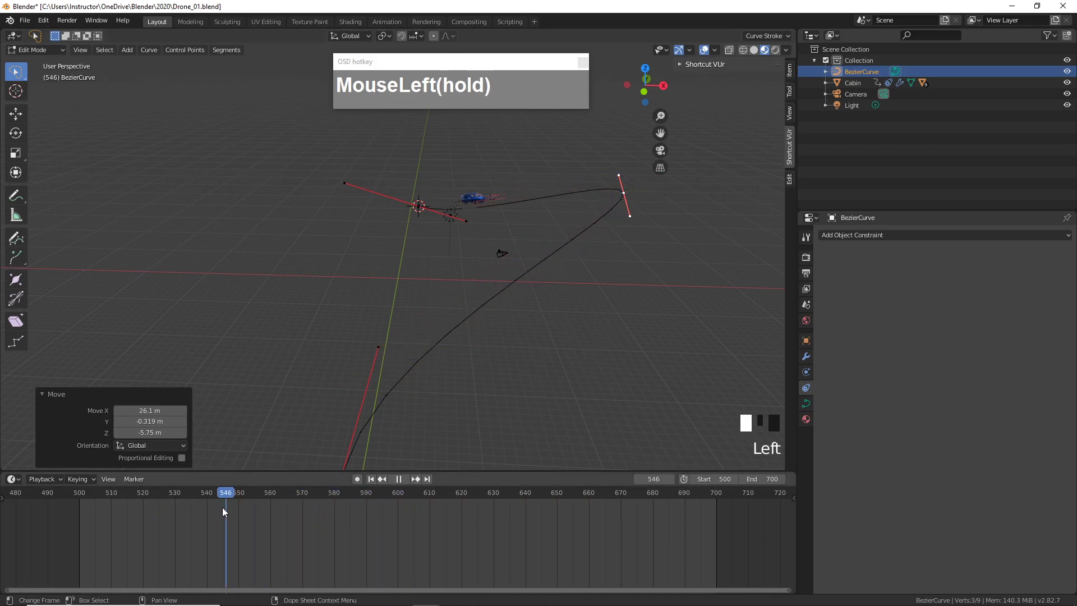
pyautogui.moveTo(505, 314); pyautogui.dragTo(477, 251, button='middle')
# - Raise the curve's middle point higher and scrub to frame 592 to see the drone at the top
pyautogui.press('g')
pyautogui.click(413, 202)
pyautogui.click(235, 492)
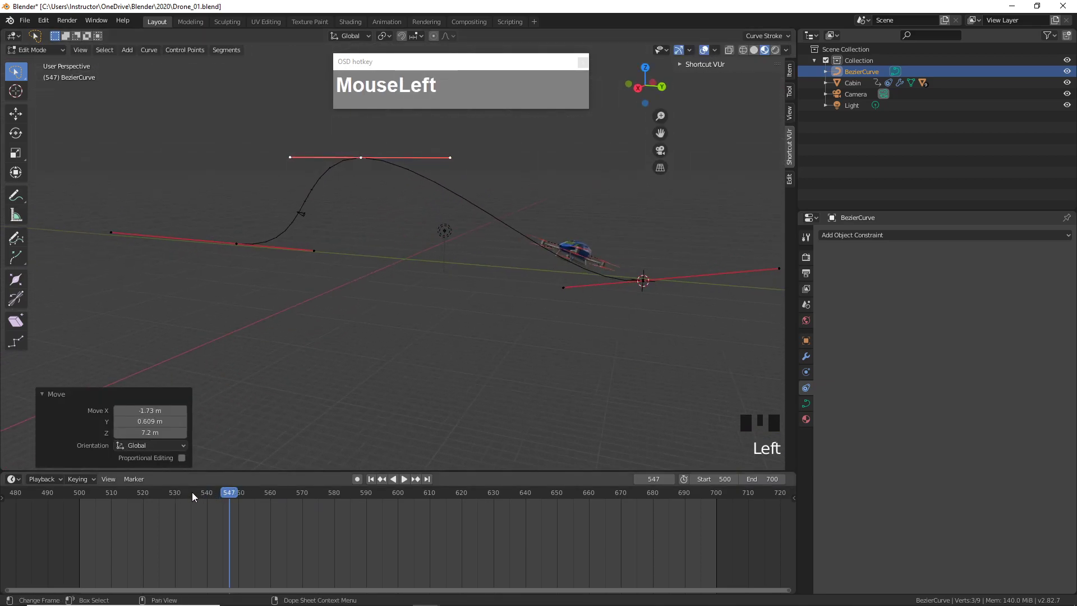
pyautogui.moveTo(235, 492); pyautogui.dragTo(372, 493)
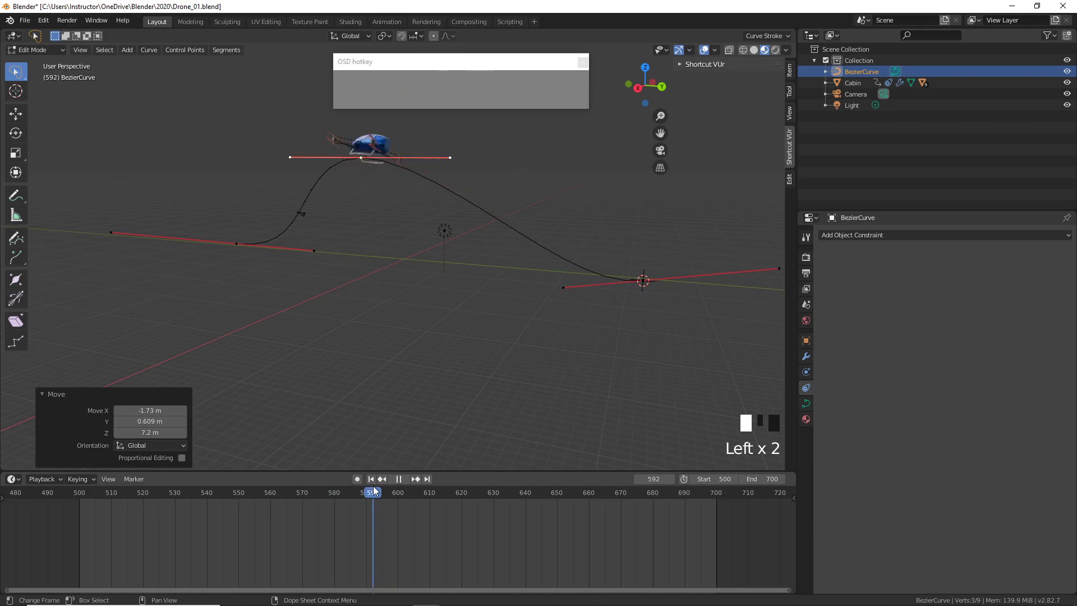
pyautogui.click(373, 492)
pyautogui.moveTo(362, 438); pyautogui.dragTo(495, 213, button='middle')
# - In the Animation workspace, leave Edit Mode, select the Cabin, and frame its Offset Factor curve
pyautogui.click(387, 22)
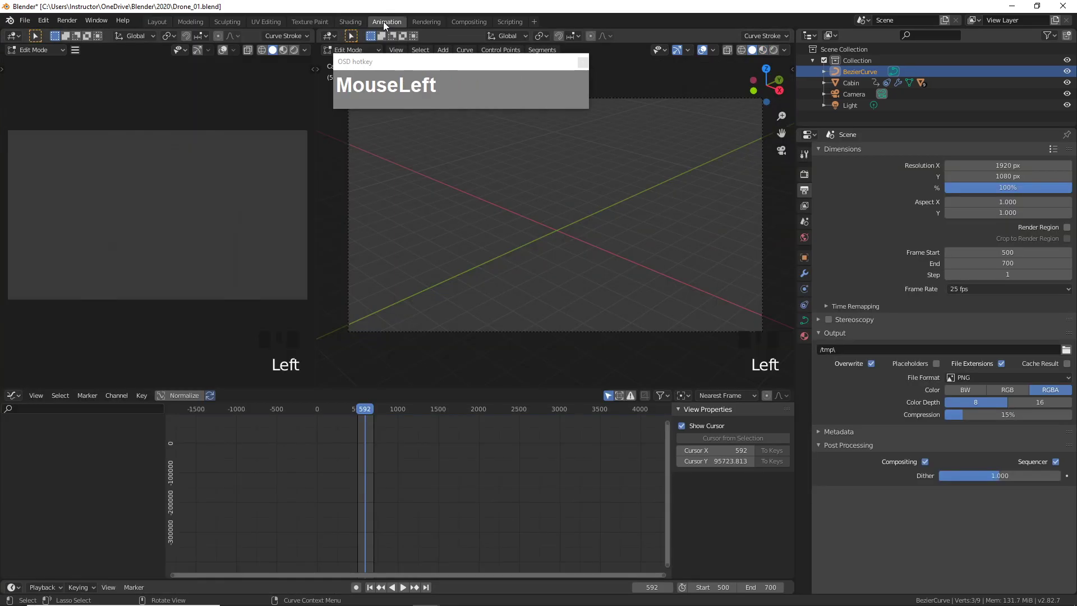
pyautogui.moveTo(554, 188); pyautogui.dragTo(532, 219, button='middle')
pyautogui.scroll(-6, 561, 212)
pyautogui.scroll(2, 572, 220)
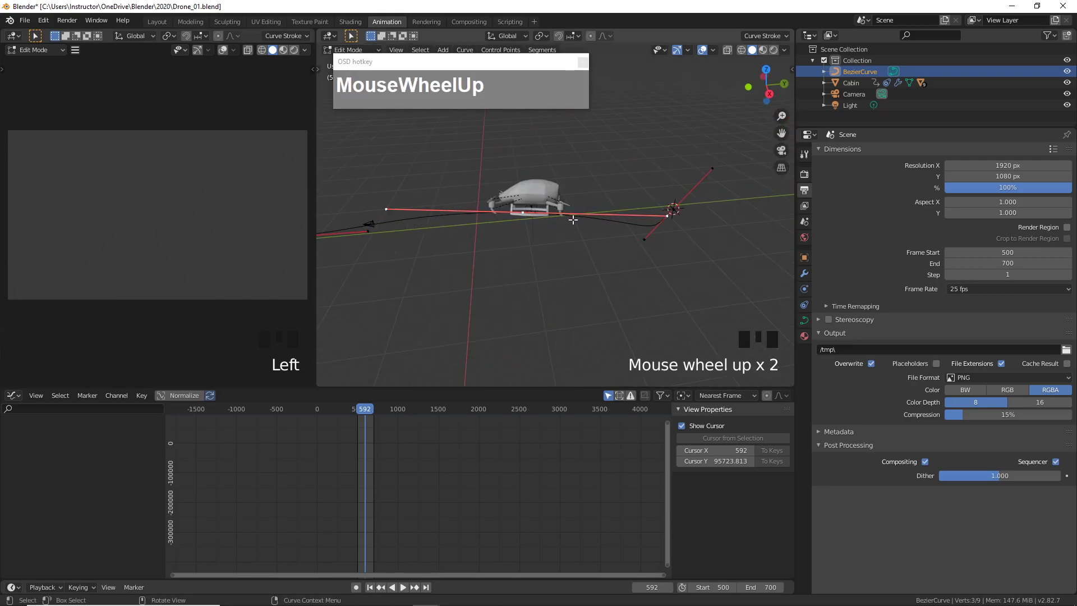
pyautogui.press('Tab')
pyautogui.click(560, 185)
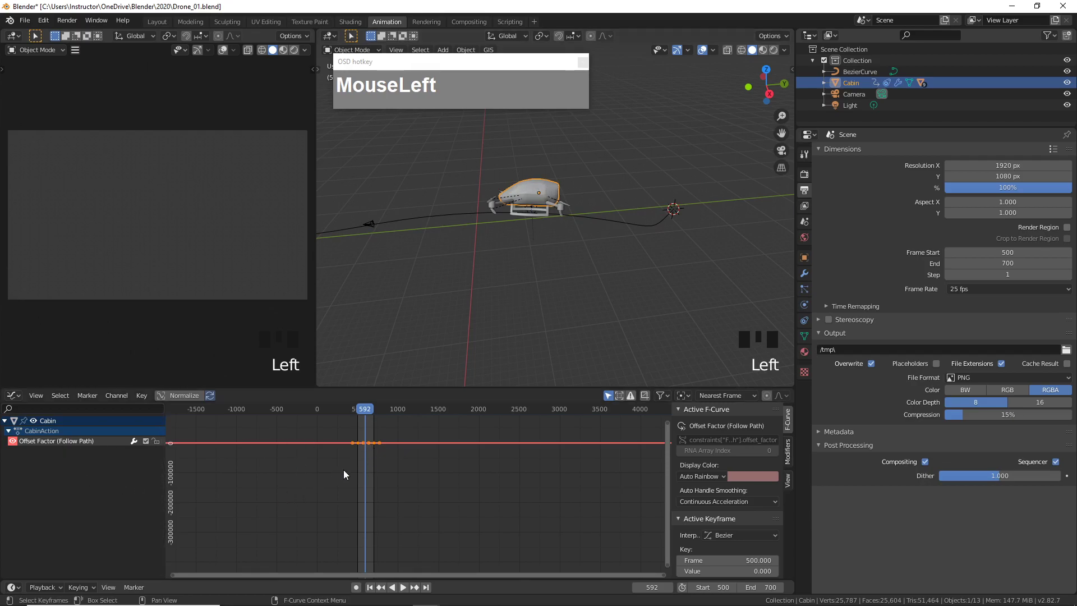
pyautogui.press('Home')
pyautogui.scroll(-2, 389, 452)
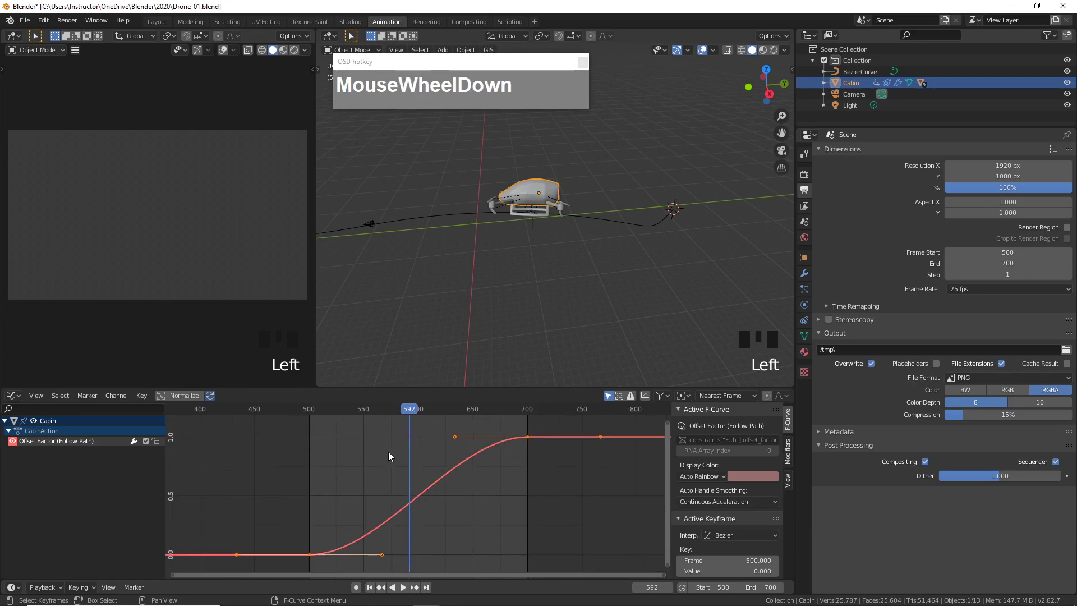
pyautogui.scroll(-1, 429, 451)
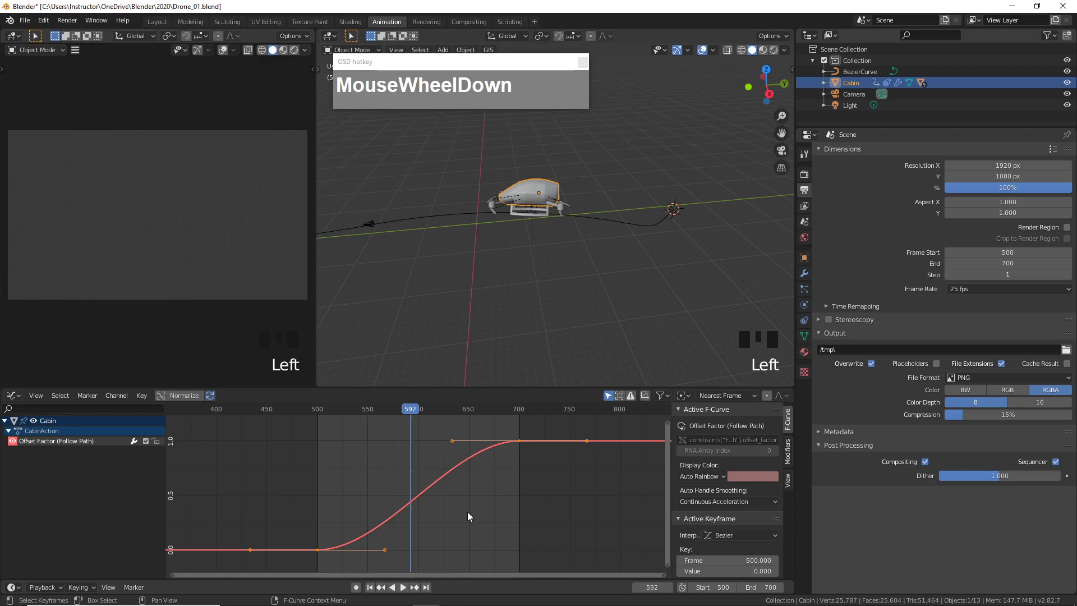
pyautogui.press('ctrl')
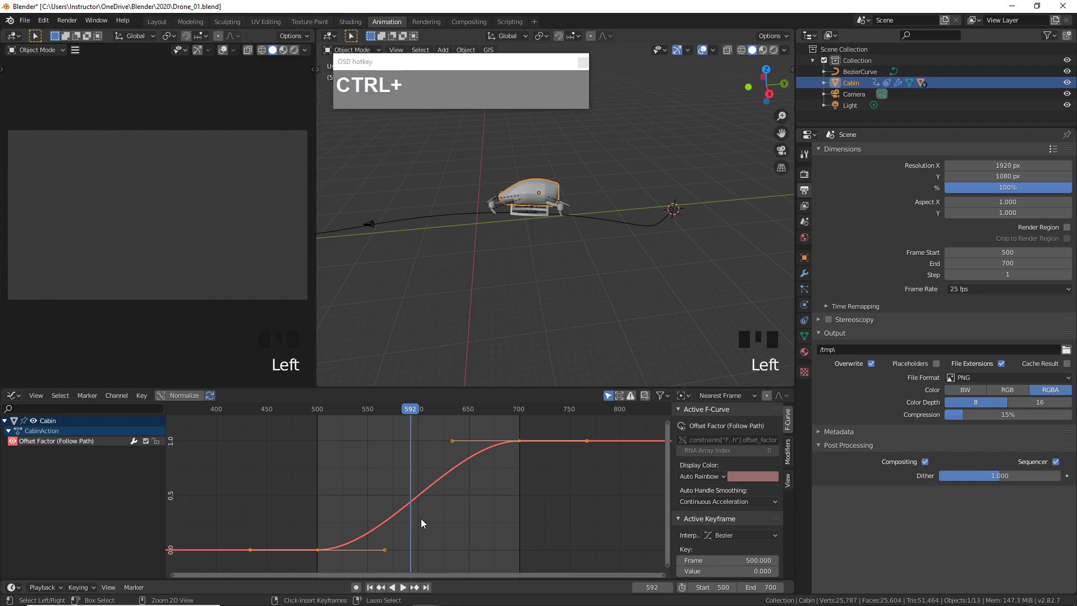
# - Ctrl-right-click the Offset Factor curve to add keyframes near frames 592 and 602
pyautogui.keyDown('ctrl'); pyautogui.rightClick(411, 502); pyautogui.keyUp('ctrl')
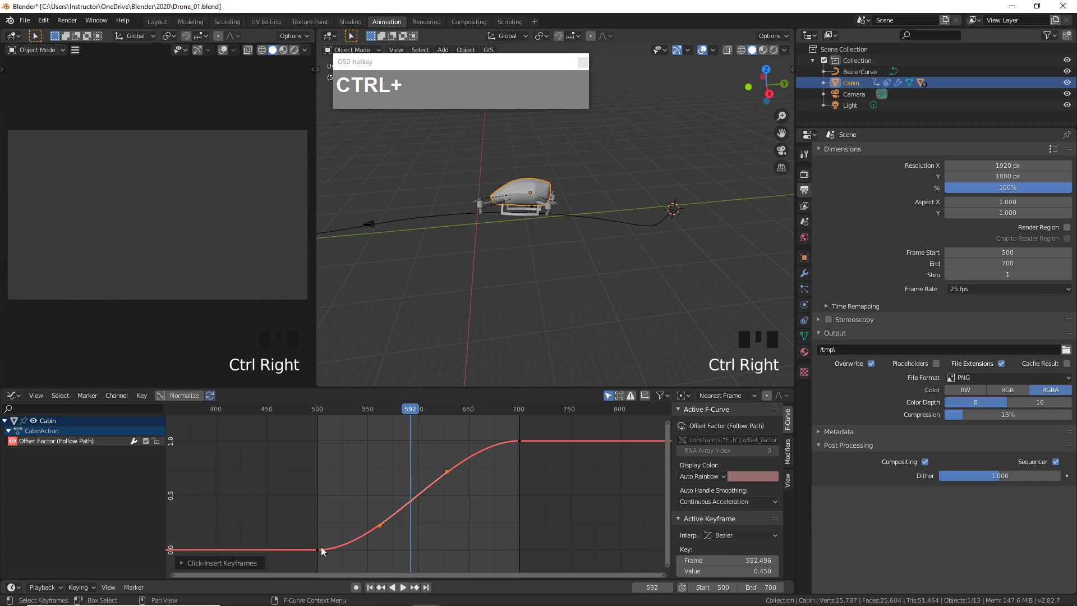
pyautogui.moveTo(409, 409); pyautogui.dragTo(419, 410)
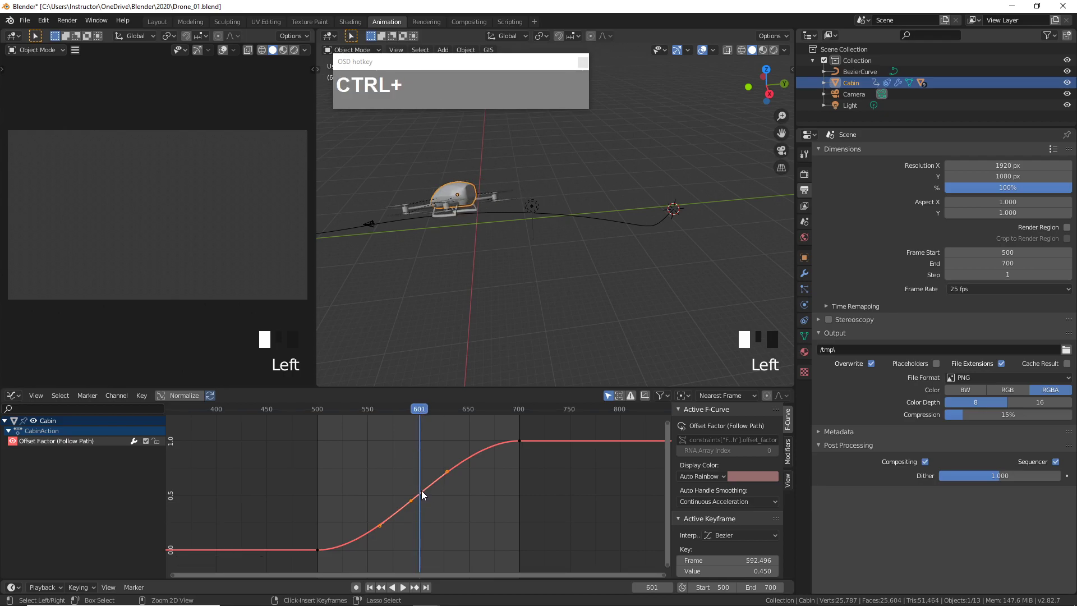
pyautogui.keyDown('ctrl'); pyautogui.rightClick(420, 492); pyautogui.keyUp('ctrl')
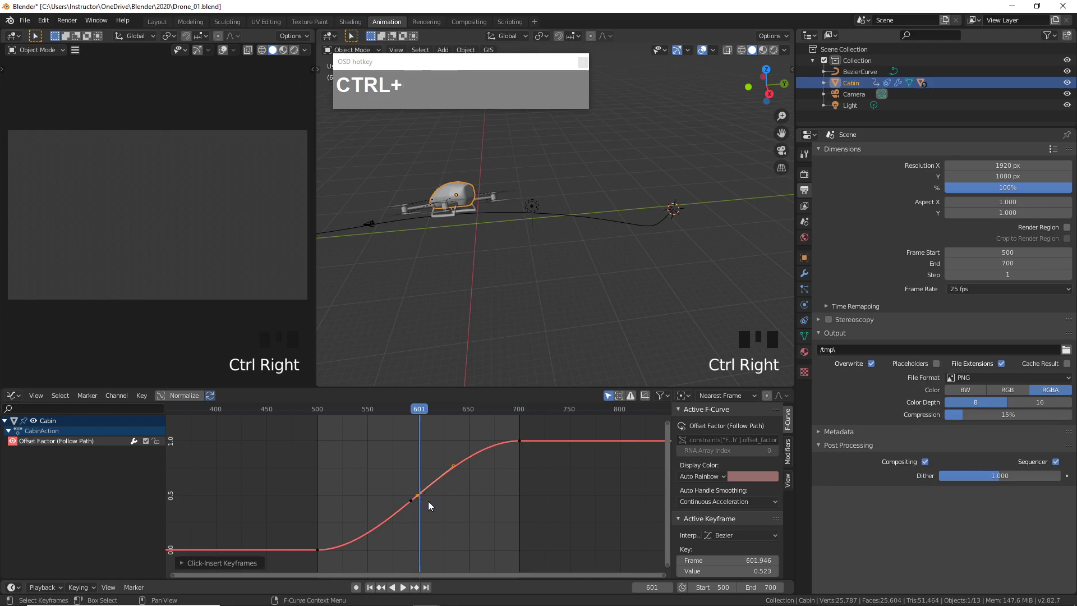
# - Zoom in, box-select the two new keyframes, and set the current frame to 604
pyautogui.scroll(1, 429, 500)
pyautogui.scroll(5, 428, 503)
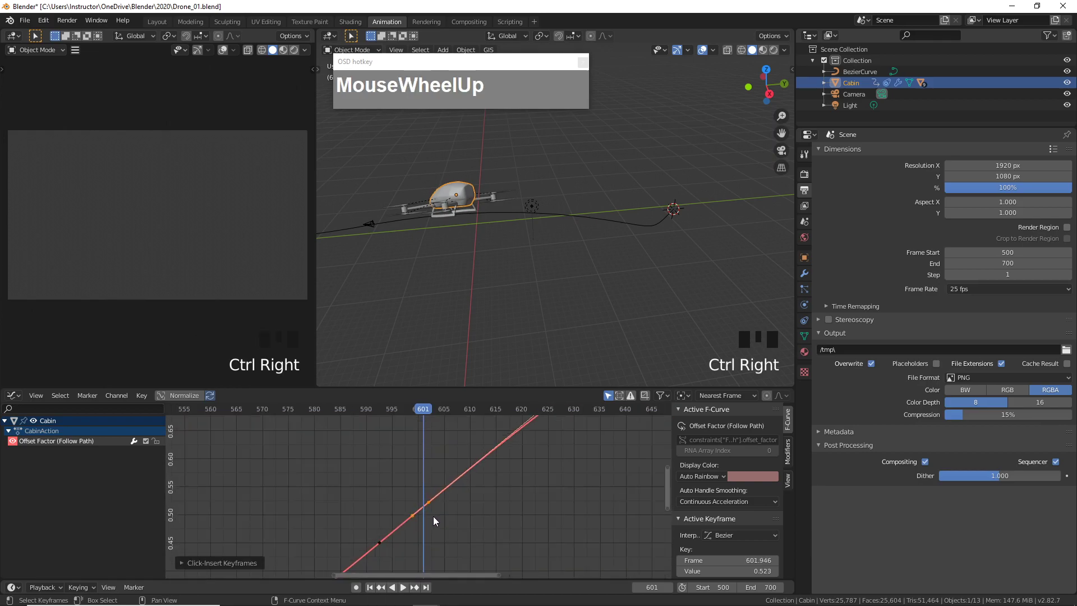
pyautogui.keyDown('shift'); pyautogui.scroll(1, 443, 494); pyautogui.keyUp('shift')
pyautogui.keyDown('shift'); pyautogui.scroll(2, 449, 476); pyautogui.keyUp('shift')
pyautogui.moveTo(449, 468); pyautogui.dragTo(375, 458)
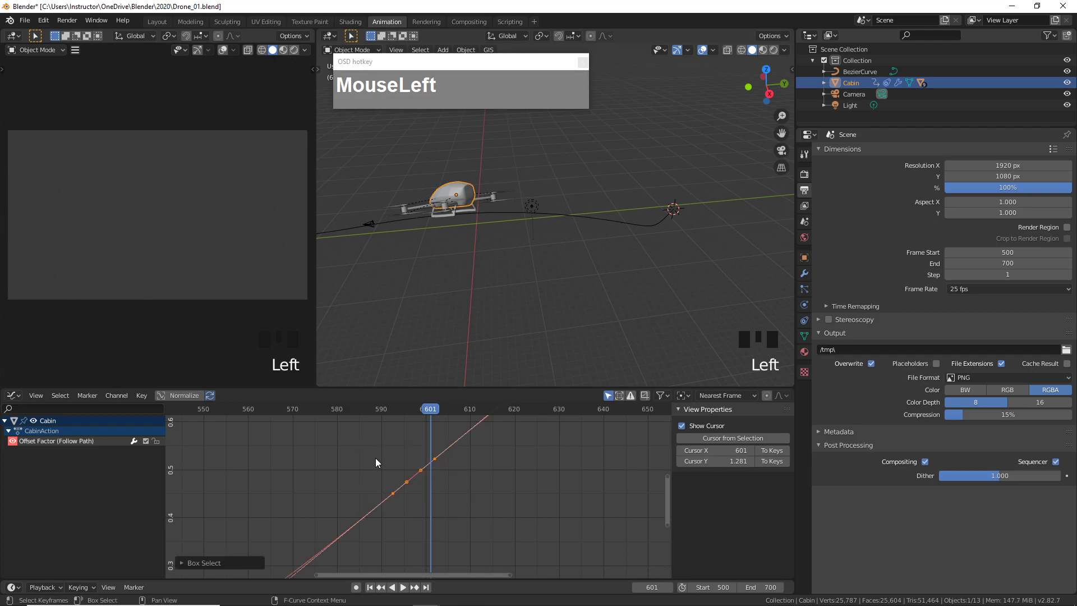
pyautogui.scroll(-2, 438, 472)
pyautogui.moveTo(428, 409); pyautogui.dragTo(356, 451)
pyautogui.click(473, 506)
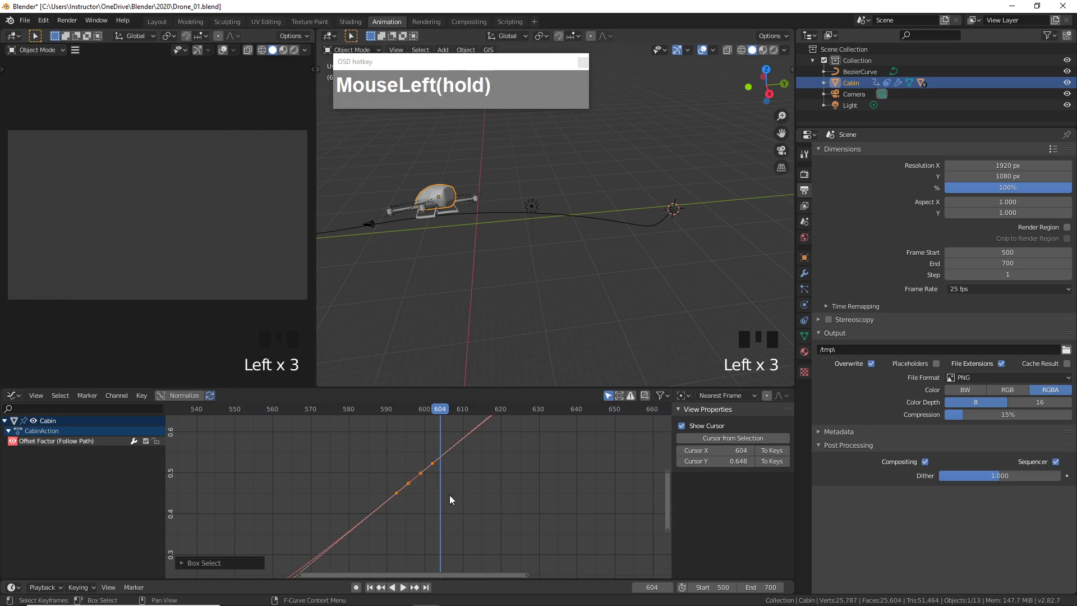
pyautogui.scroll(-1, 447, 496)
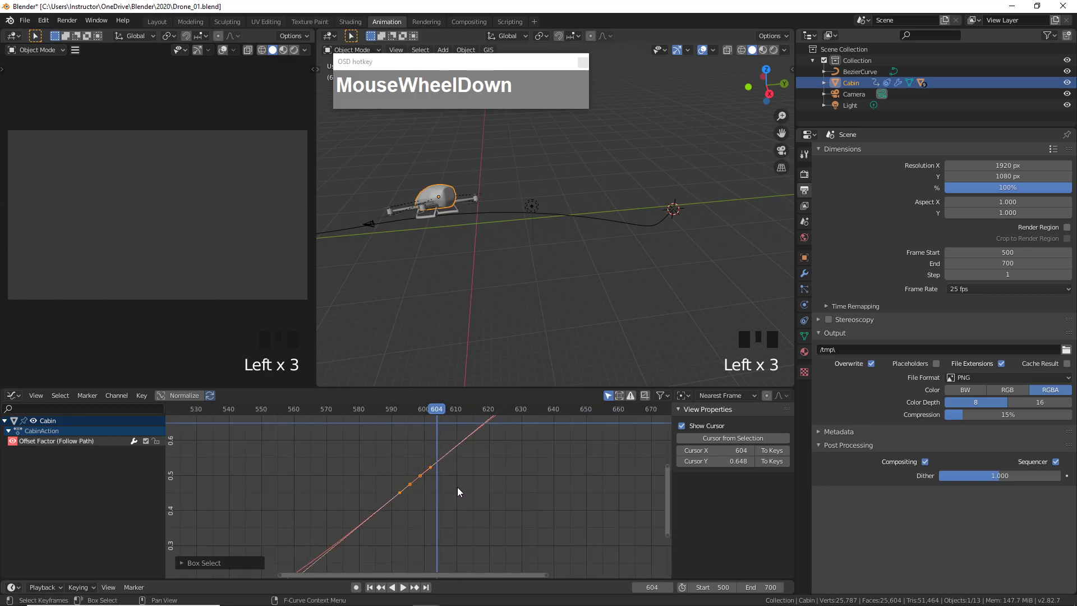
pyautogui.scroll(1, 435, 477)
# - Scale the selected keyframes to 0 on the Y axis to form a level hold, then scrub to check
pyautogui.press('s')
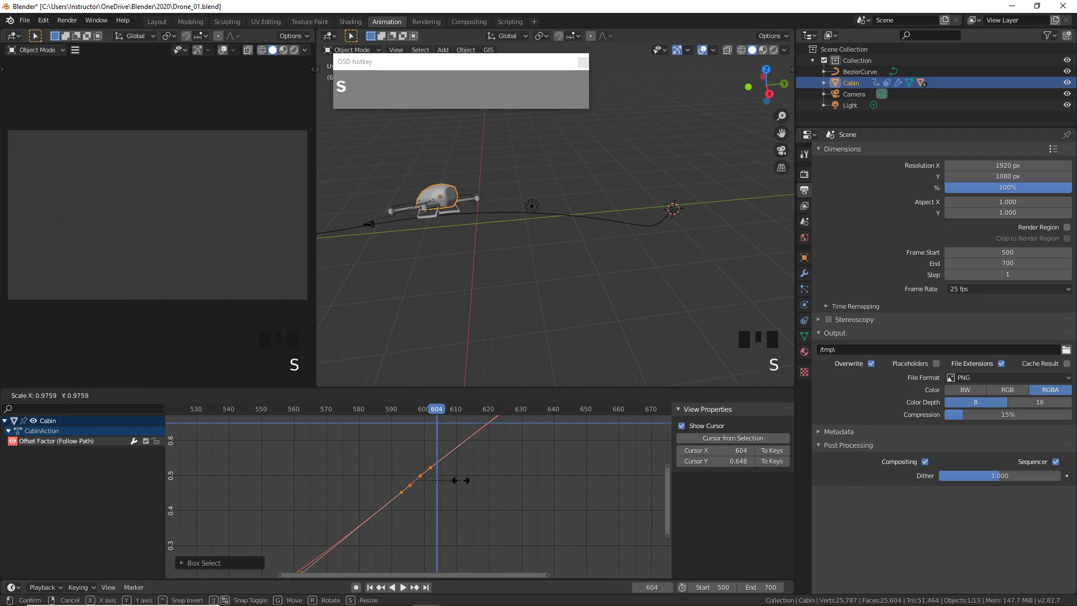
pyautogui.press('y')
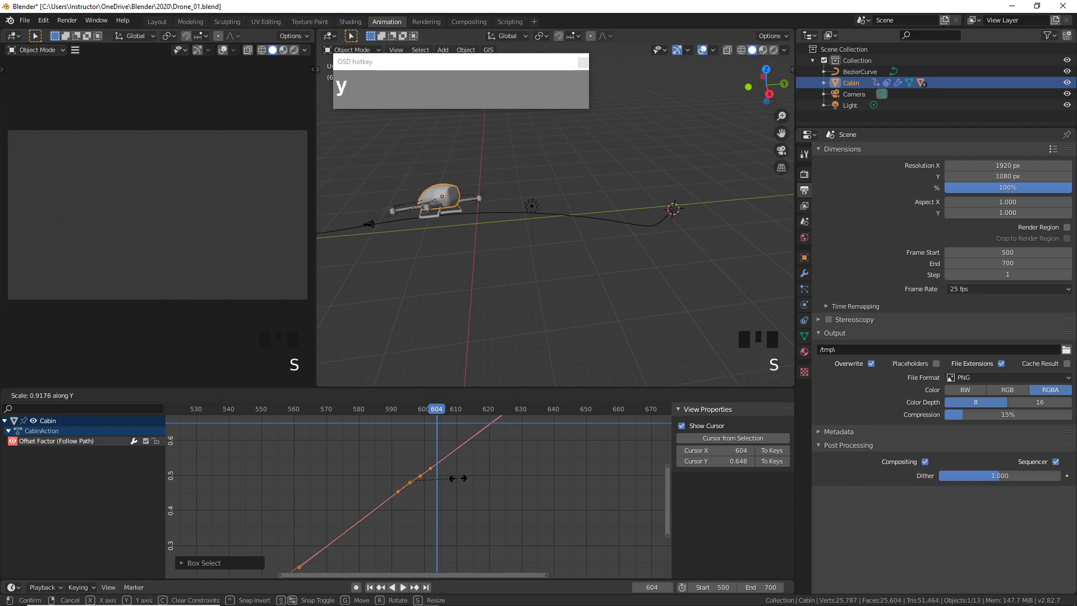
pyautogui.press('0')
pyautogui.click(461, 478)
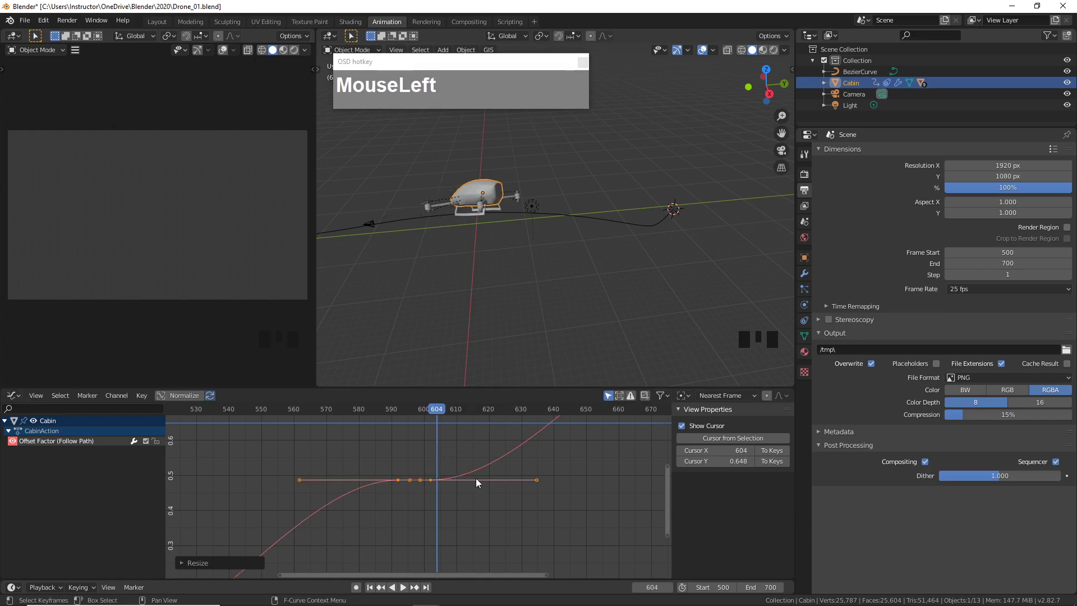
pyautogui.scroll(-2, 497, 453)
pyautogui.moveTo(420, 409)
pyautogui.mouseDown()
pyautogui.moveTo(253, 450)
pyautogui.moveTo(439, 442)
pyautogui.moveTo(548, 408)
pyautogui.moveTo(415, 426)
pyautogui.mouseUp()
pyautogui.scroll(2, 428, 486)
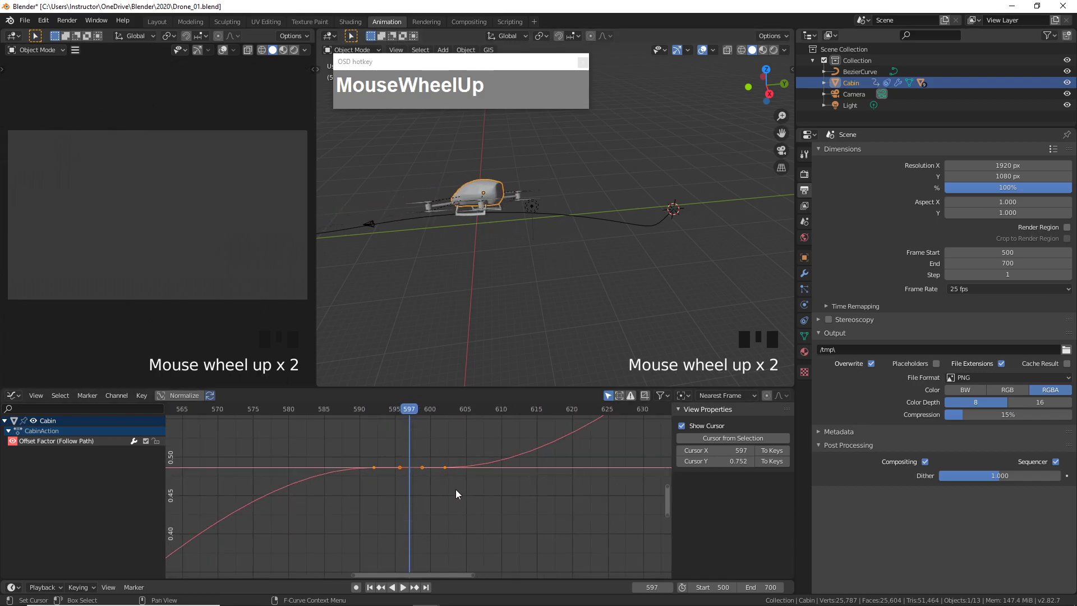
# - Select the two keyframes near frame 600 and shift the handle along the time axis
pyautogui.click(443, 452)
pyautogui.moveTo(419, 448); pyautogui.dragTo(469, 489)
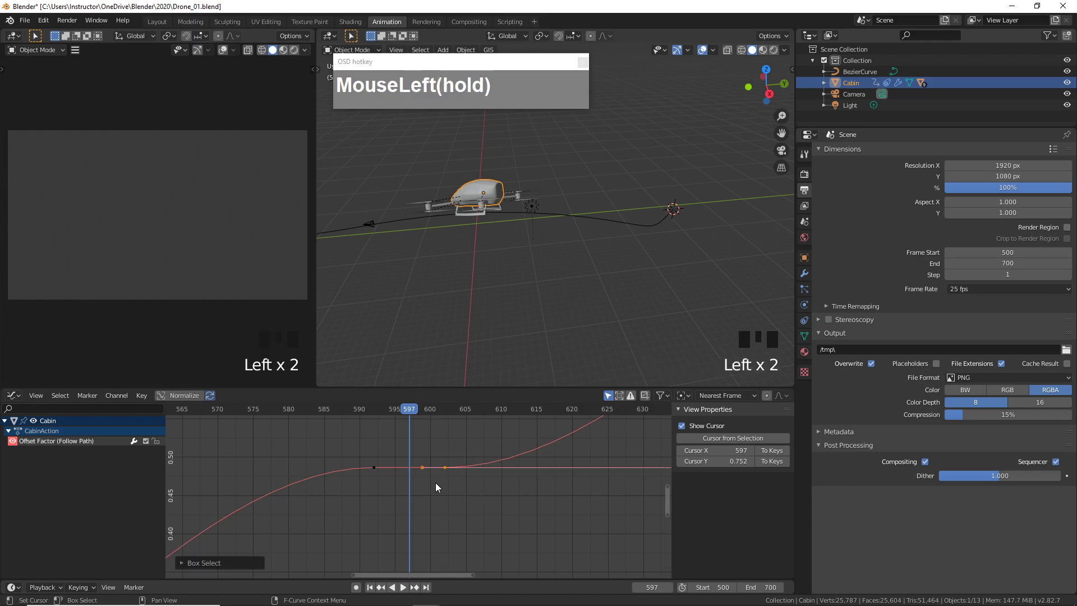
pyautogui.scroll(-1, 443, 480)
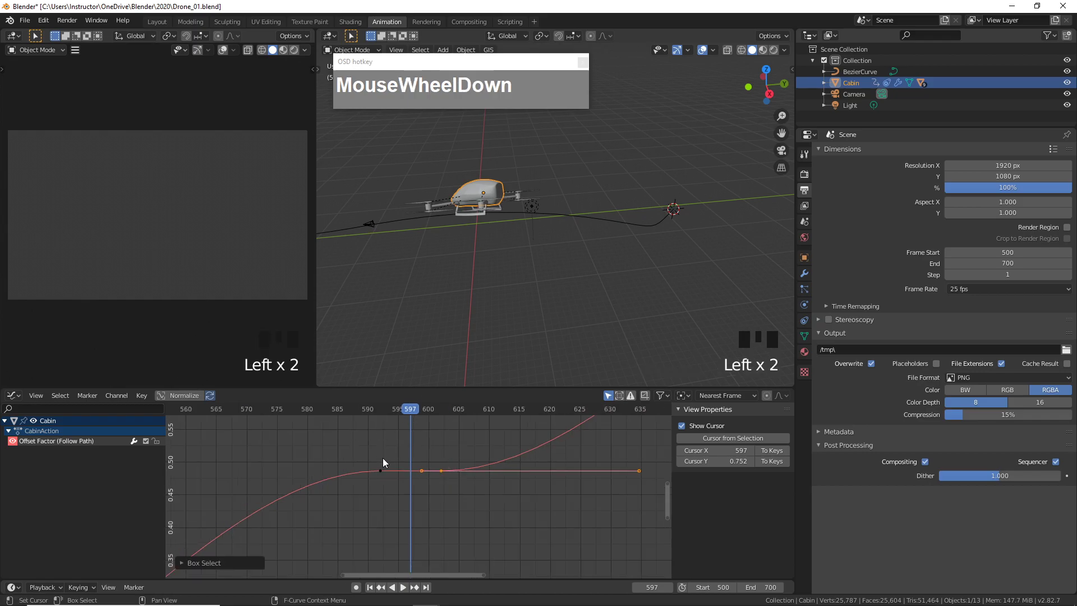
pyautogui.moveTo(402, 409); pyautogui.dragTo(400, 478)
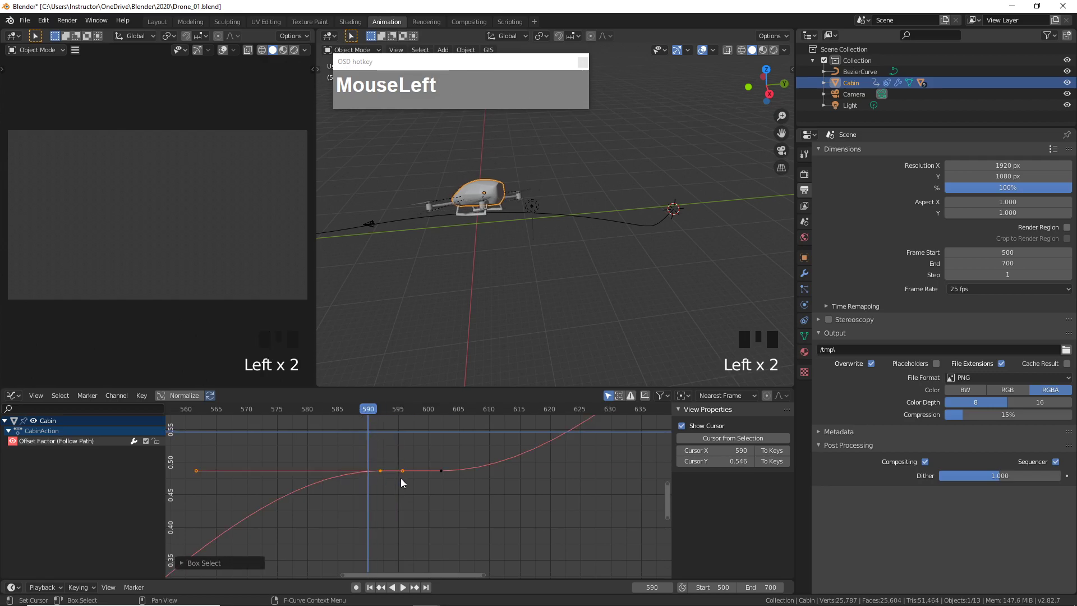
pyautogui.press('g')
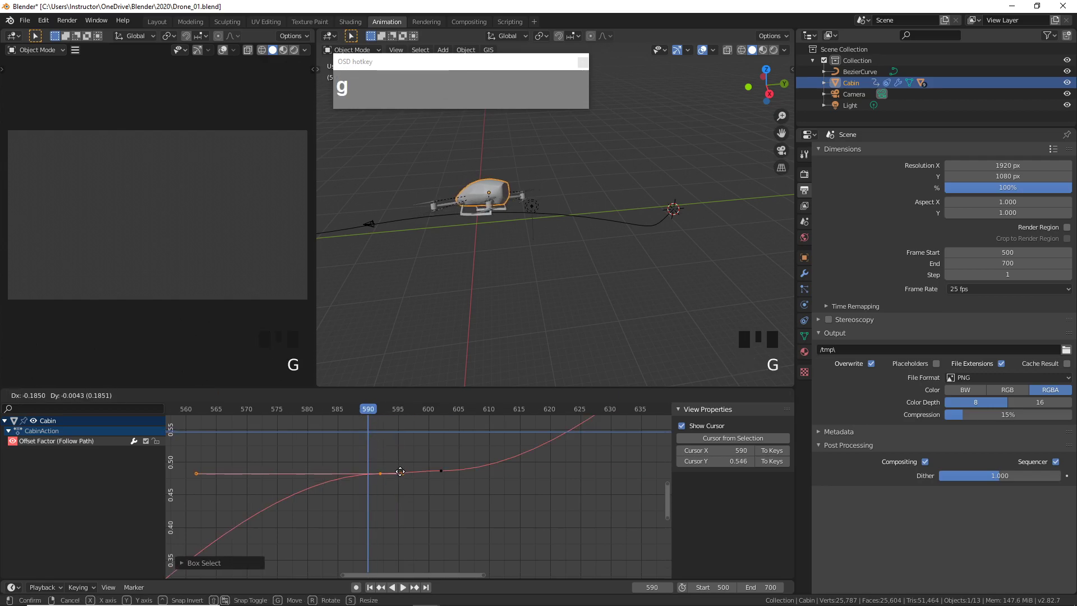
pyautogui.press('x')
pyautogui.click(390, 470)
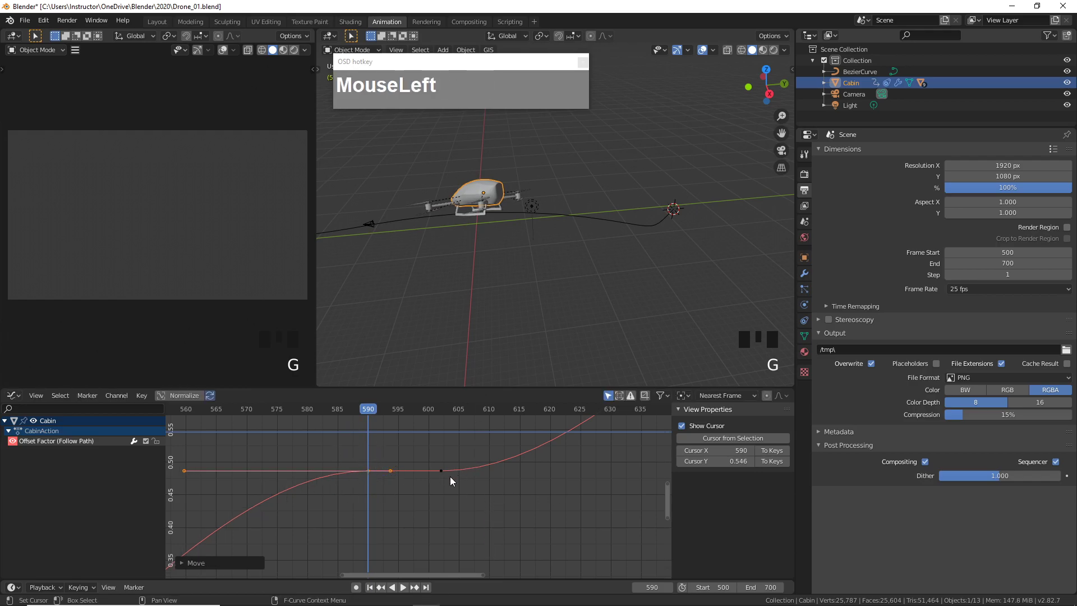
# - Slide the keyframe near frame 602 about 8 frames later in time
pyautogui.moveTo(432, 447); pyautogui.dragTo(452, 498)
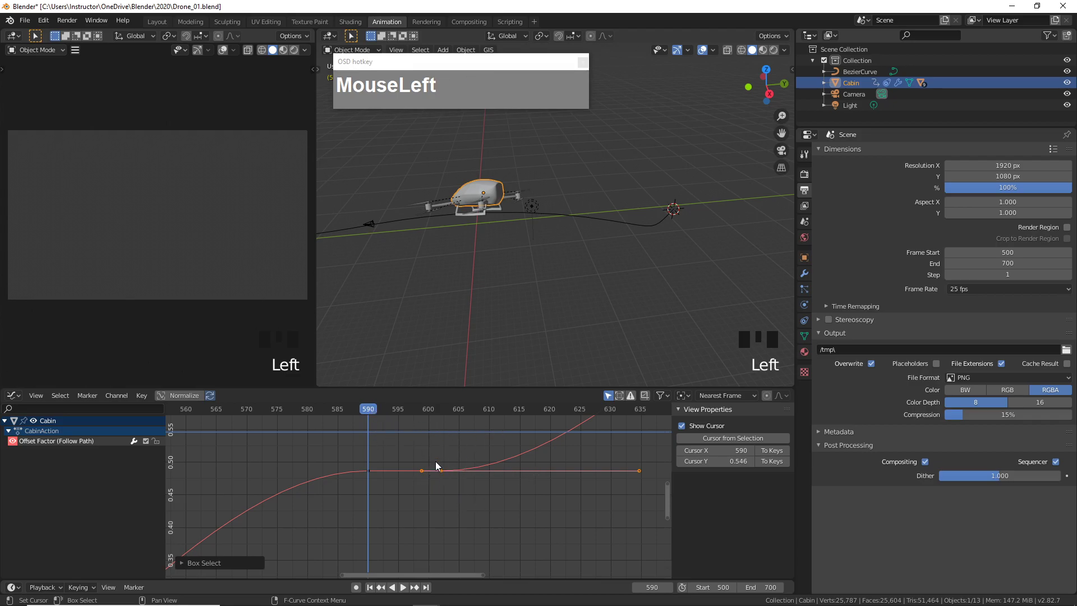
pyautogui.moveTo(435, 449); pyautogui.dragTo(448, 493)
pyautogui.press('g')
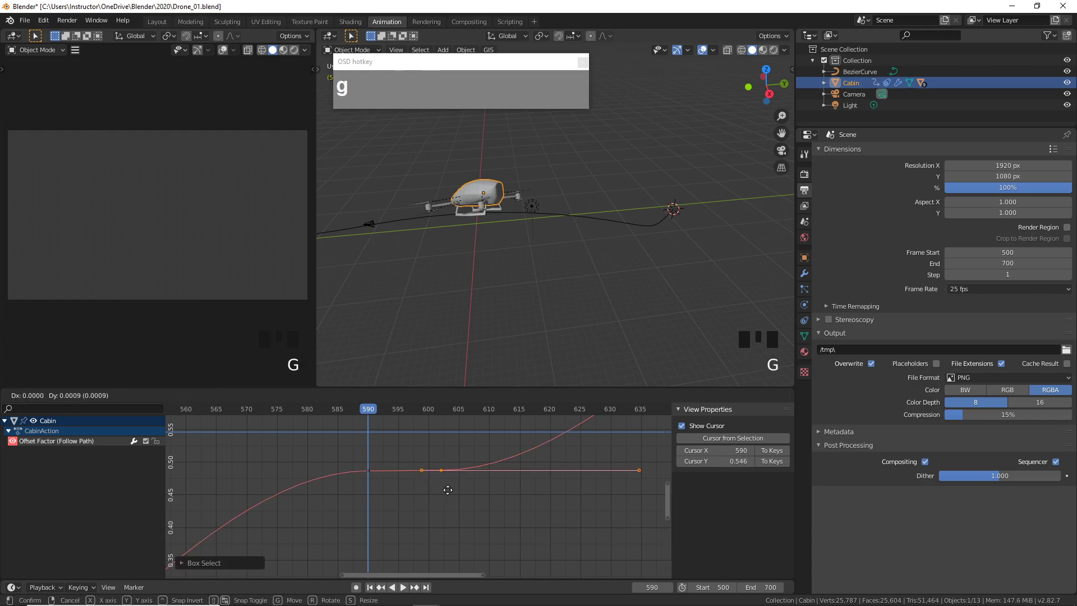
pyautogui.press('x')
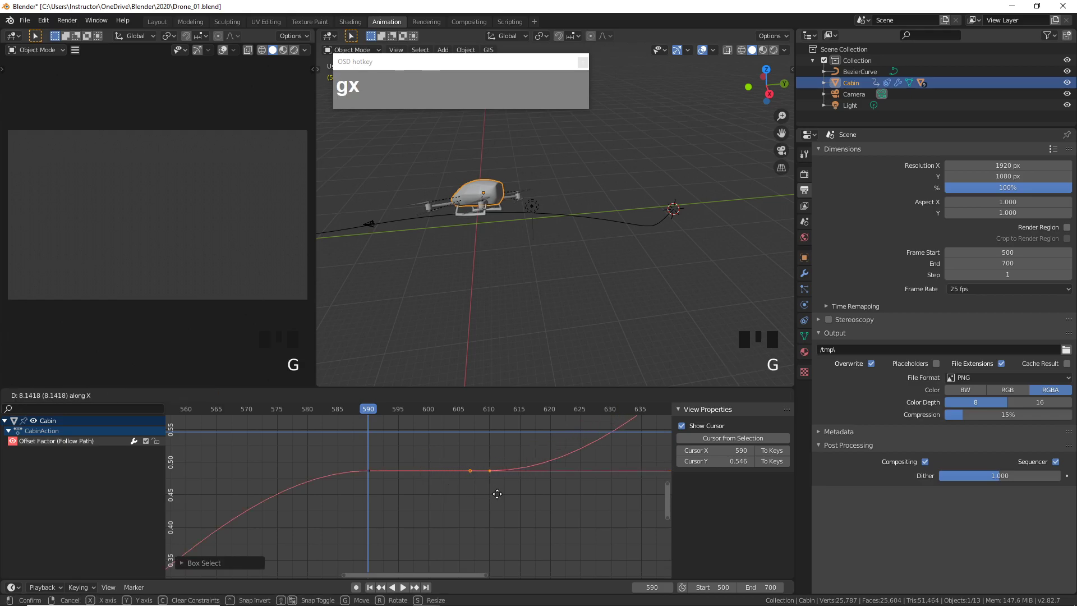
pyautogui.click(472, 455)
# - Play back and scrub from frame 557 toward 590 to preview the longer pause
pyautogui.press('space')
pyautogui.moveTo(382, 416); pyautogui.dragTo(382, 442)
pyautogui.scroll(-3, 389, 447)
pyautogui.click(399, 411)
pyautogui.click(293, 419)
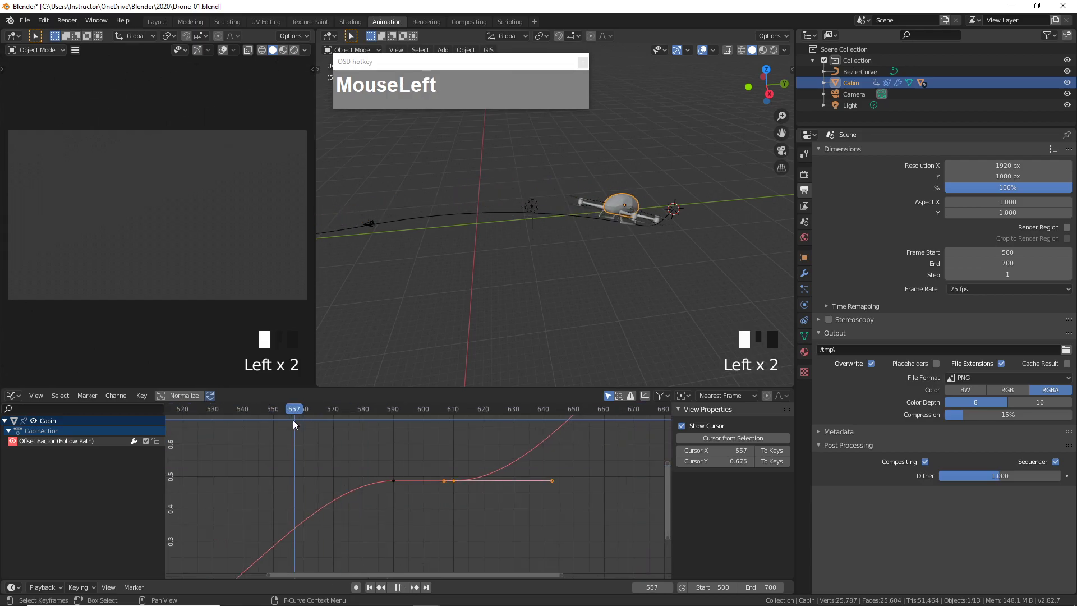
pyautogui.moveTo(293, 420); pyautogui.dragTo(432, 446)
pyautogui.scroll(-3, 432, 447)
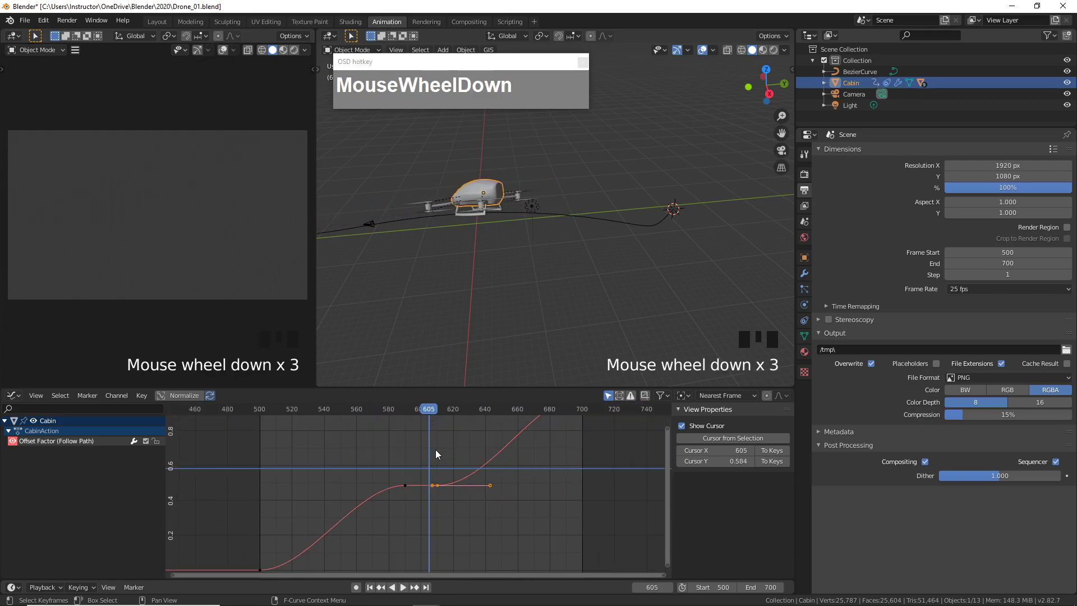
pyautogui.scroll(-3, 436, 450)
pyautogui.scroll(1, 455, 453)
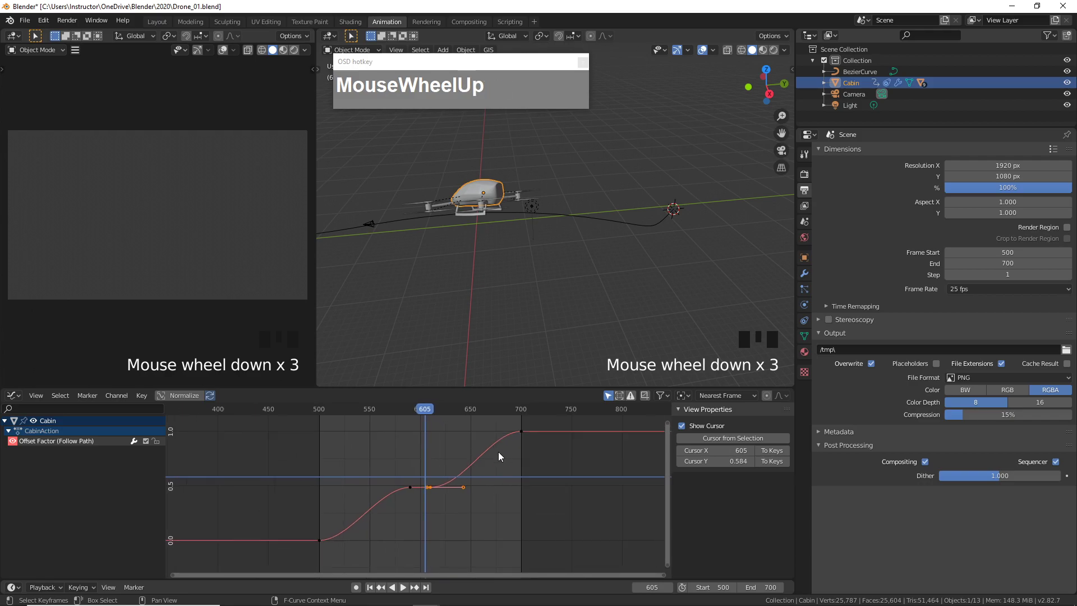
# - Set Vector handles on the keyframes at frames 700 and 605
pyautogui.keyDown('shift'); pyautogui.moveTo(501, 481); pyautogui.dragTo(494, 501, button='middle'); pyautogui.keyUp('shift')
pyautogui.moveTo(508, 446); pyautogui.dragTo(527, 478)
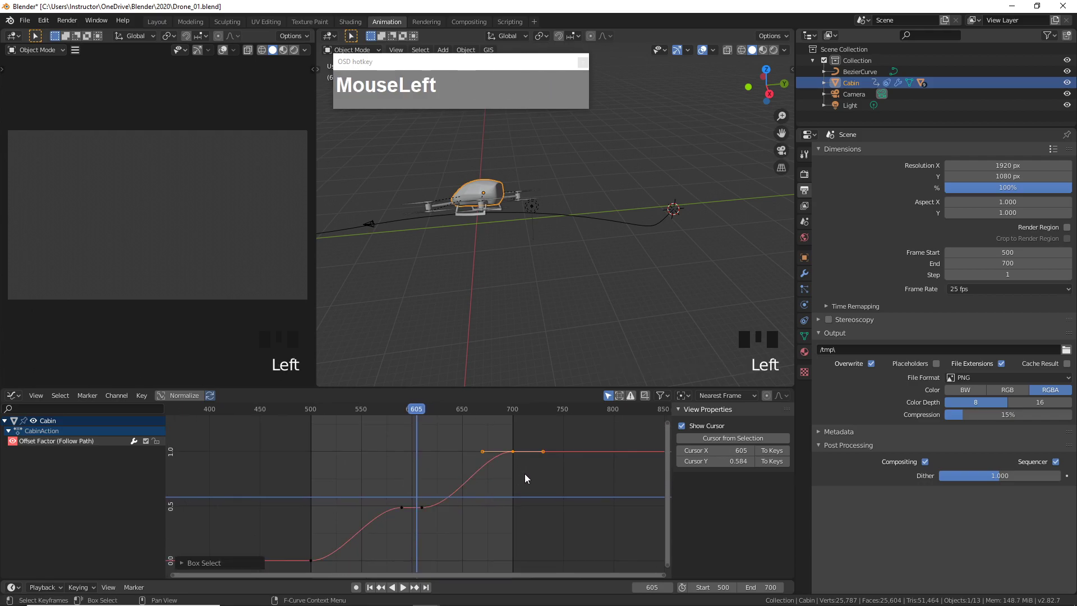
pyautogui.keyDown('shift'); pyautogui.moveTo(495, 480); pyautogui.dragTo(507, 474, button='middle'); pyautogui.keyUp('shift')
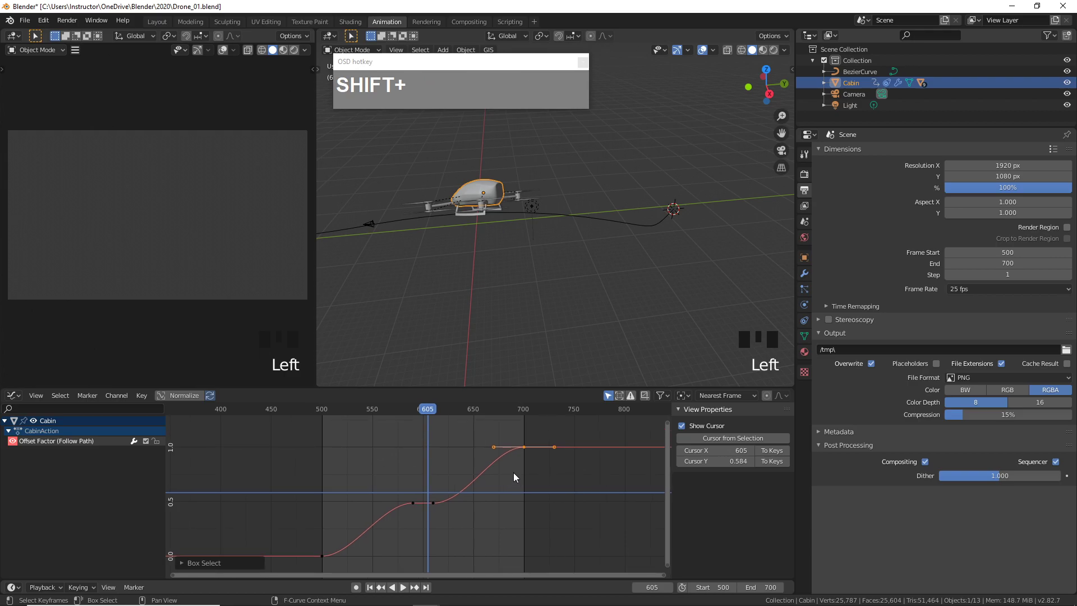
pyautogui.press('v')
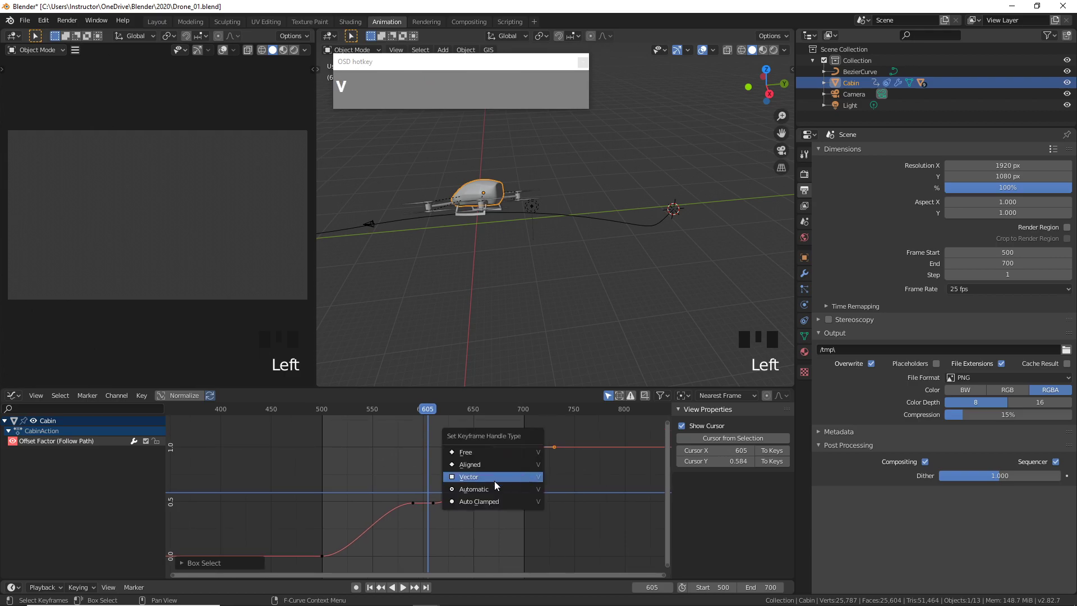
pyautogui.click(512, 478)
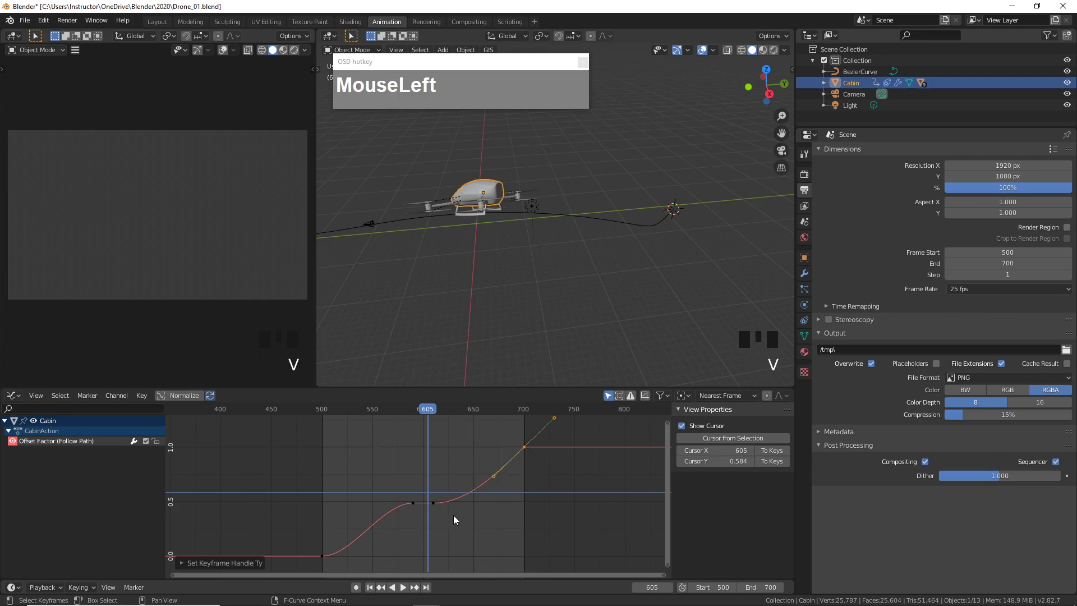
pyautogui.click(433, 500)
pyautogui.press('v')
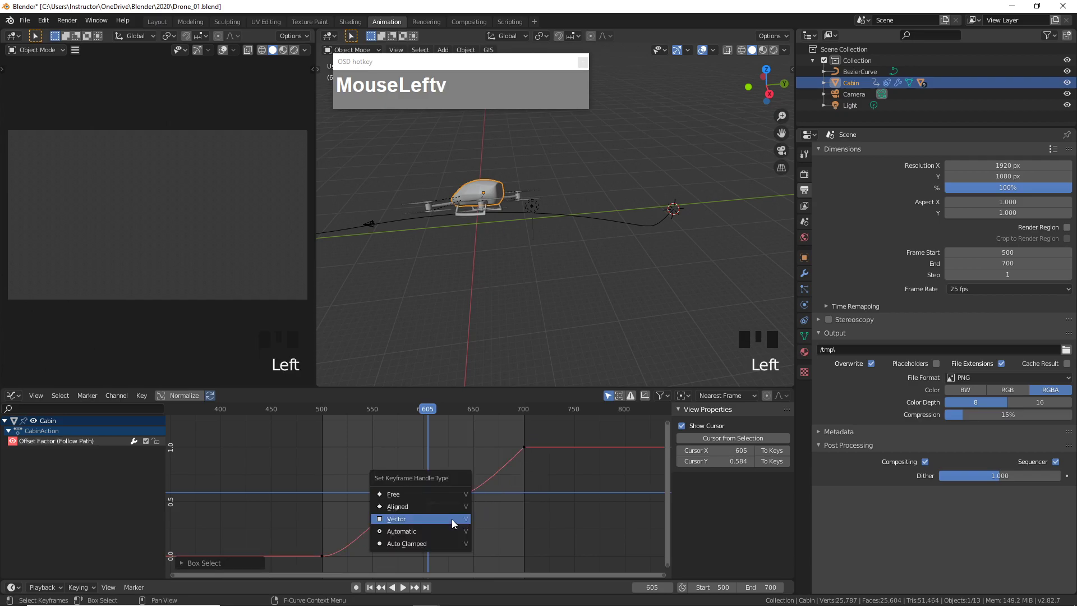
pyautogui.click(446, 517)
# - Set Vector handles on the keyframe before 605 and at frame 500, then play from frame 495
pyautogui.moveTo(387, 447); pyautogui.dragTo(409, 500)
pyautogui.press('v')
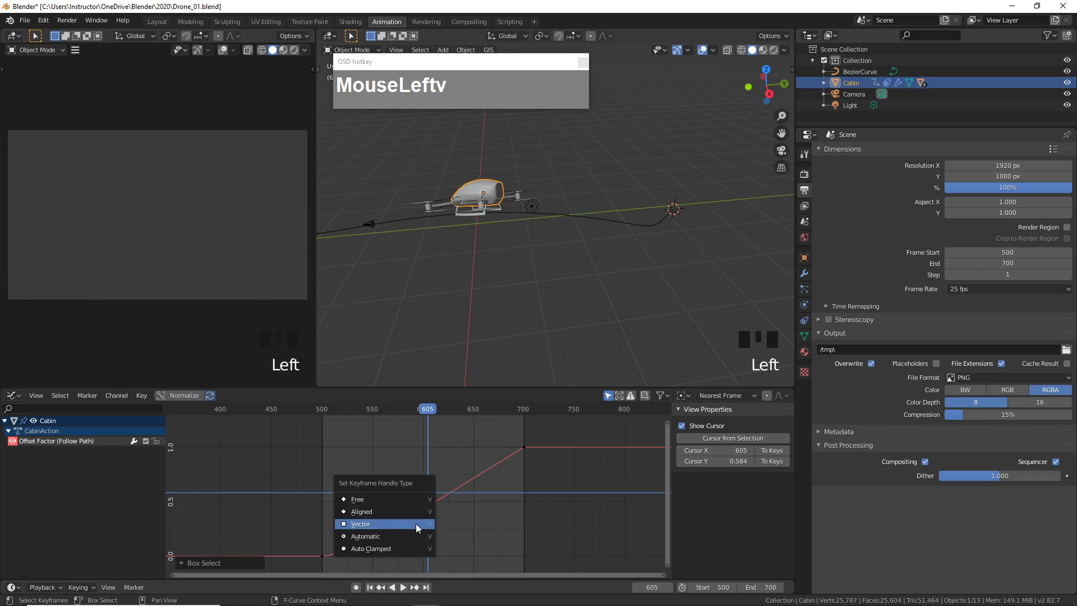
pyautogui.click(416, 523)
pyautogui.click(320, 552)
pyautogui.press('v')
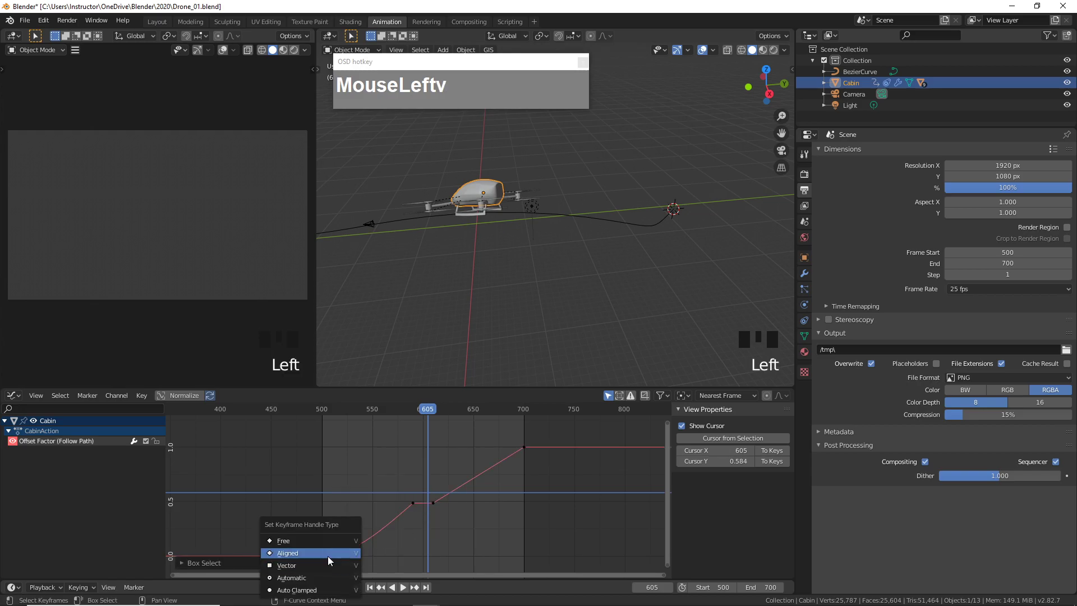
pyautogui.click(326, 561)
pyautogui.moveTo(433, 409); pyautogui.dragTo(316, 436)
pyautogui.press('space')
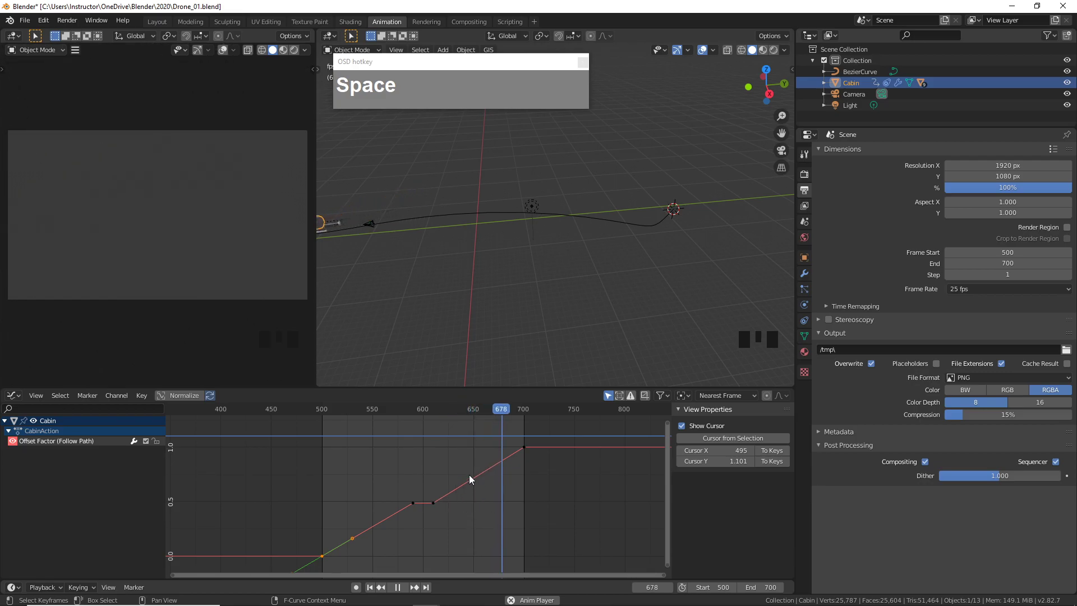
pyautogui.scroll(-2, 513, 305)
pyautogui.keyDown('shift'); pyautogui.moveTo(514, 305); pyautogui.dragTo(554, 309, button='middle'); pyautogui.keyUp('shift')
pyautogui.scroll(3, 620, 317)
pyautogui.scroll(-2, 608, 301)
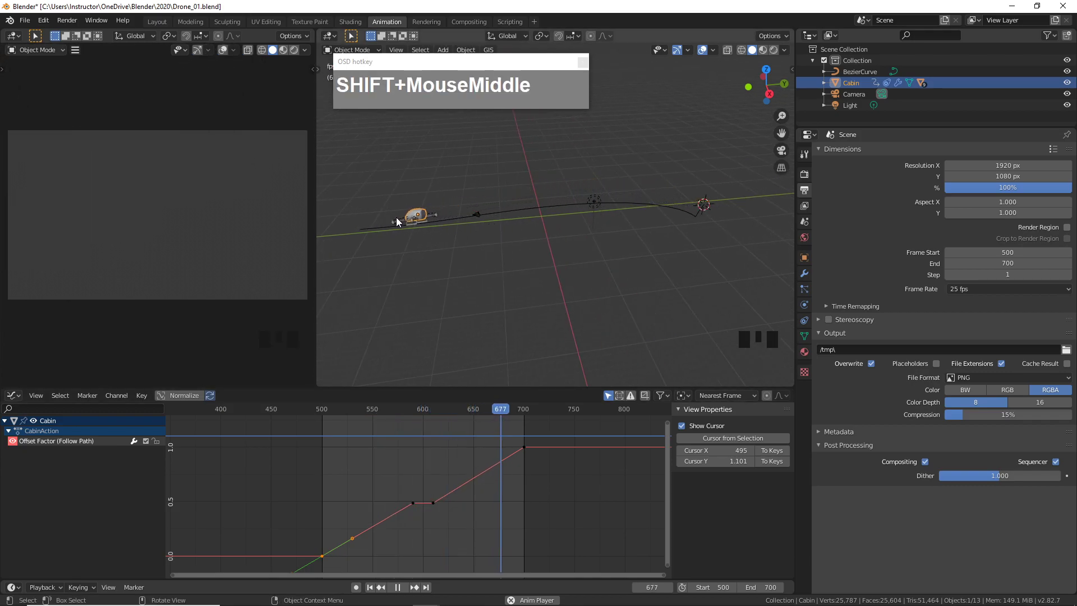
pyautogui.moveTo(396, 217); pyautogui.dragTo(558, 260, button='middle')
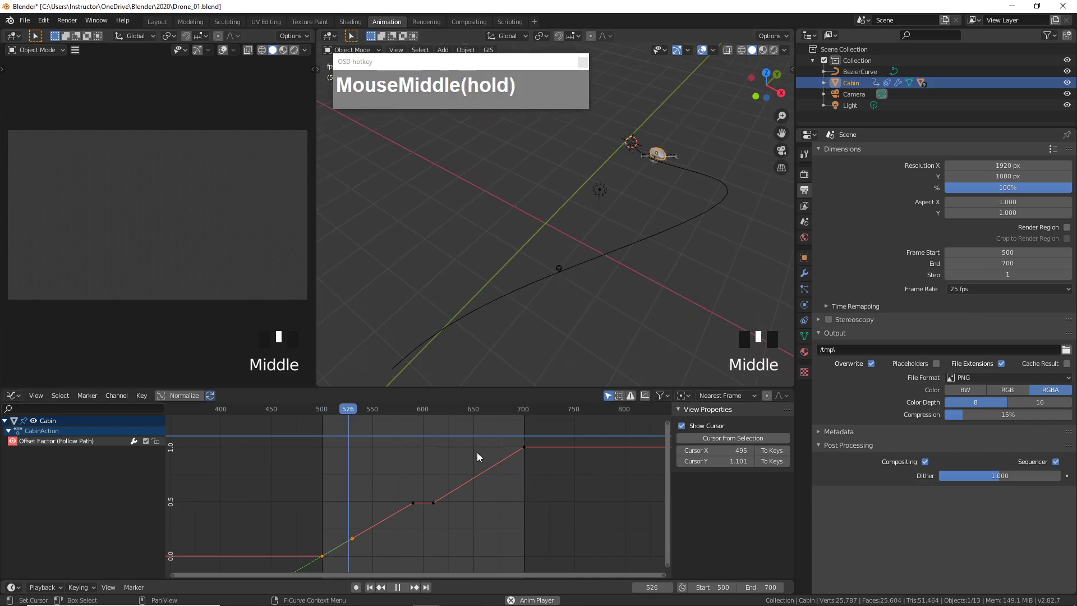
pyautogui.moveTo(494, 446)
pyautogui.keyDown('shift'); pyautogui.mouseDown(button='middle')
pyautogui.moveTo(471, 475)
pyautogui.moveTo(481, 444)
pyautogui.moveTo(493, 469)
pyautogui.moveTo(478, 442)
pyautogui.mouseUp(button='middle'); pyautogui.keyUp('shift')
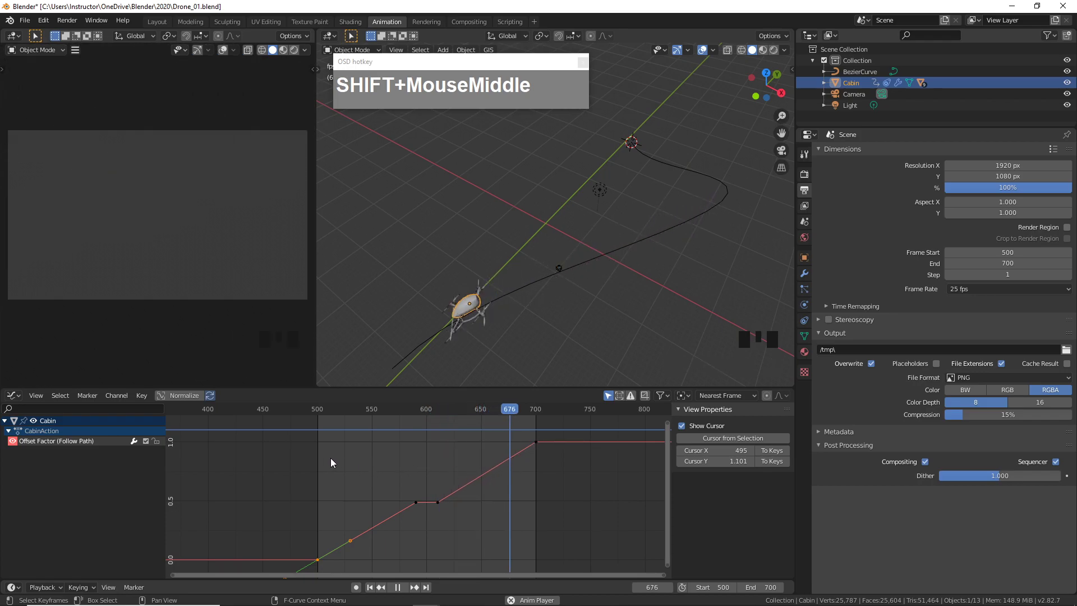
# - Switch the Graph Editor to the Dope Sheet, frame keyframes 500–700, and orbit to a side view
pyautogui.hotkey('ctrl', 'Tab')
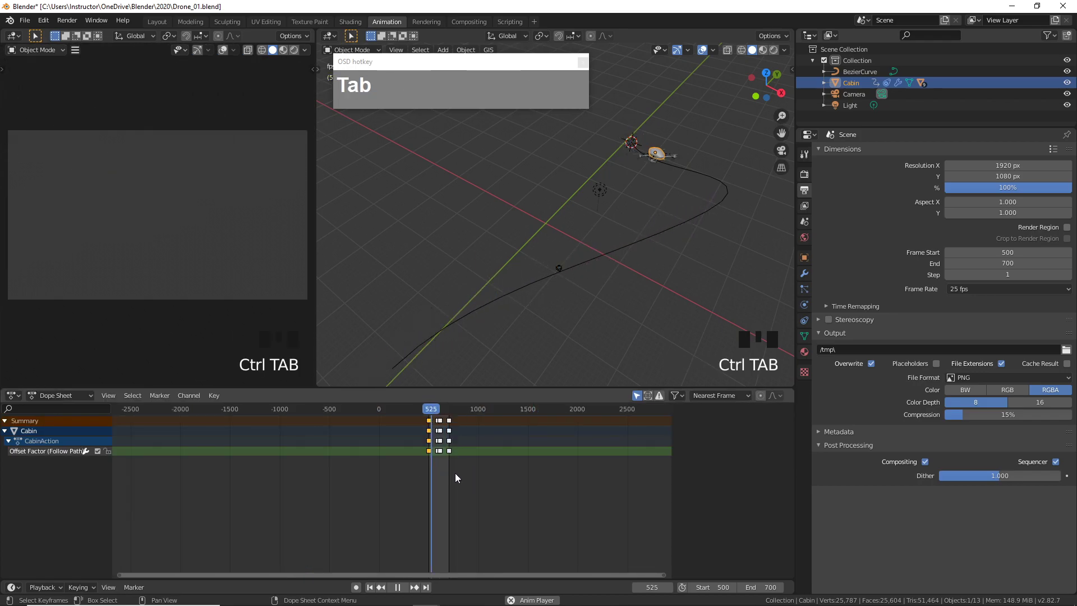
pyautogui.press('Home')
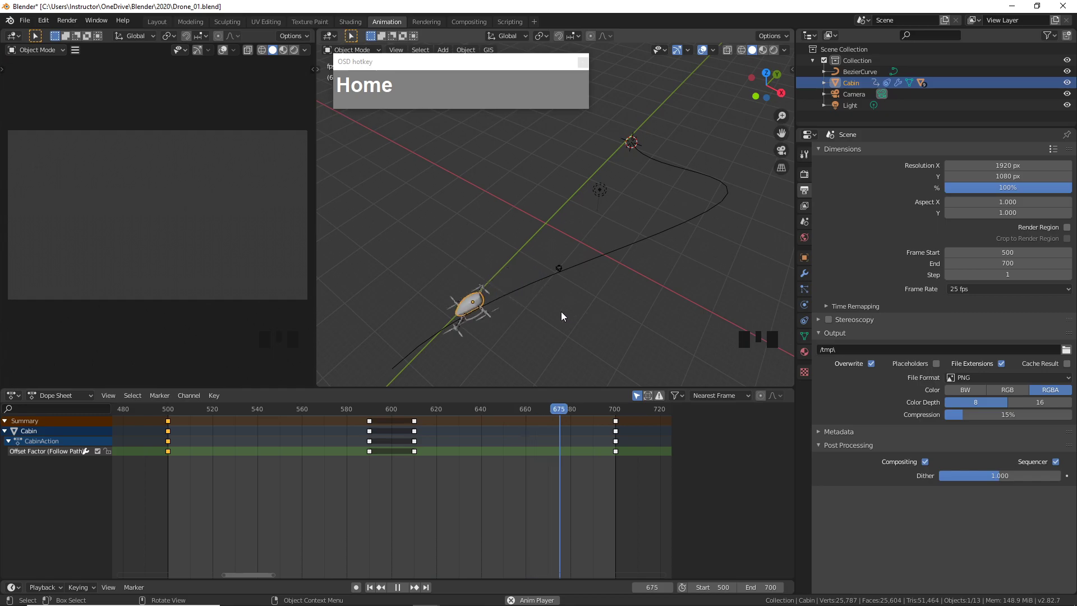
pyautogui.moveTo(561, 312); pyautogui.dragTo(518, 315, button='middle')
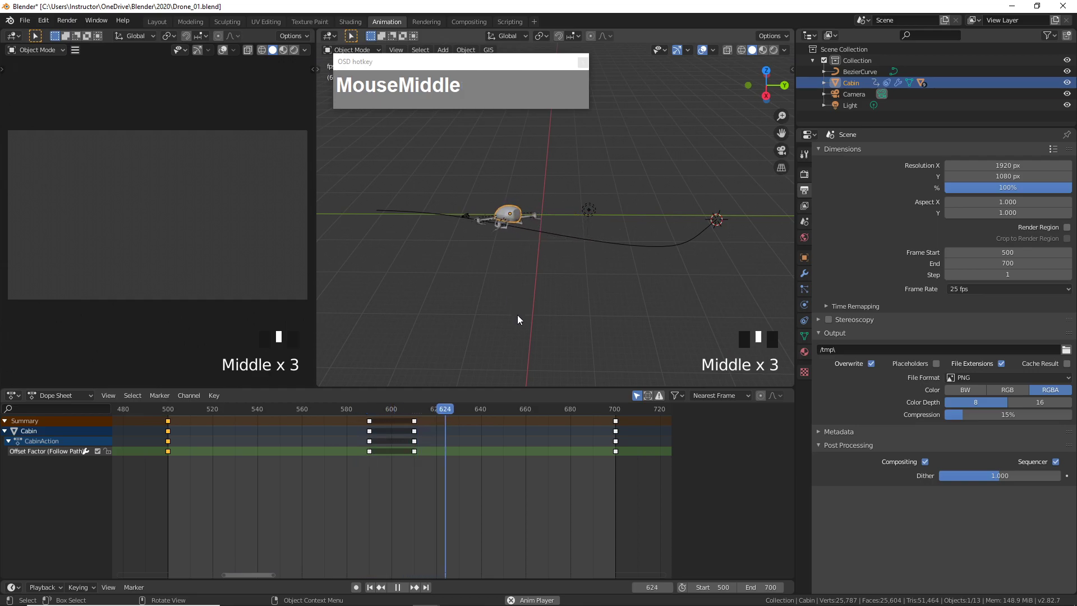